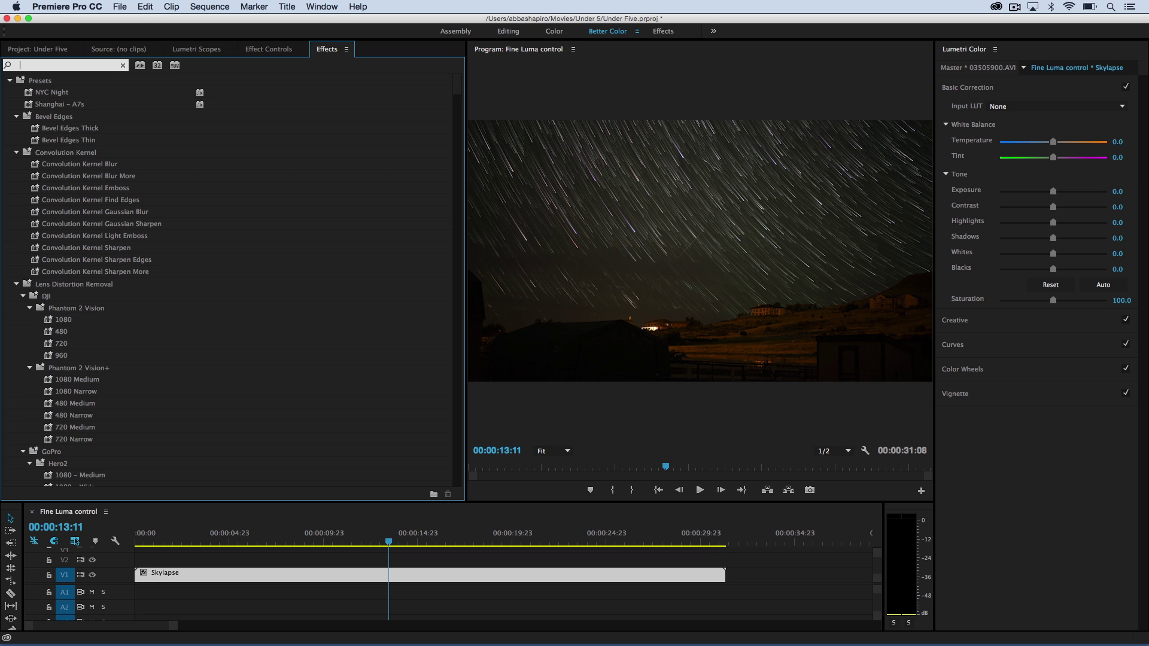
- Play the Skylapse sequence from about 00:00:13:19 and stop at 00:00:18:16
left_click(395, 541)
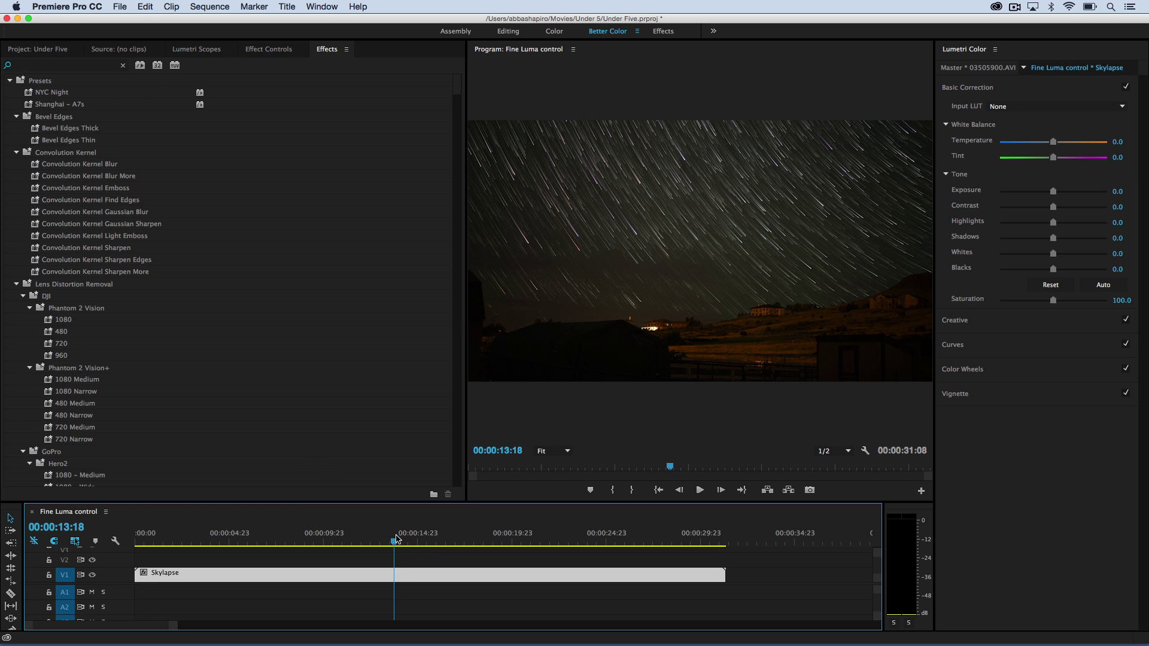
key("space")
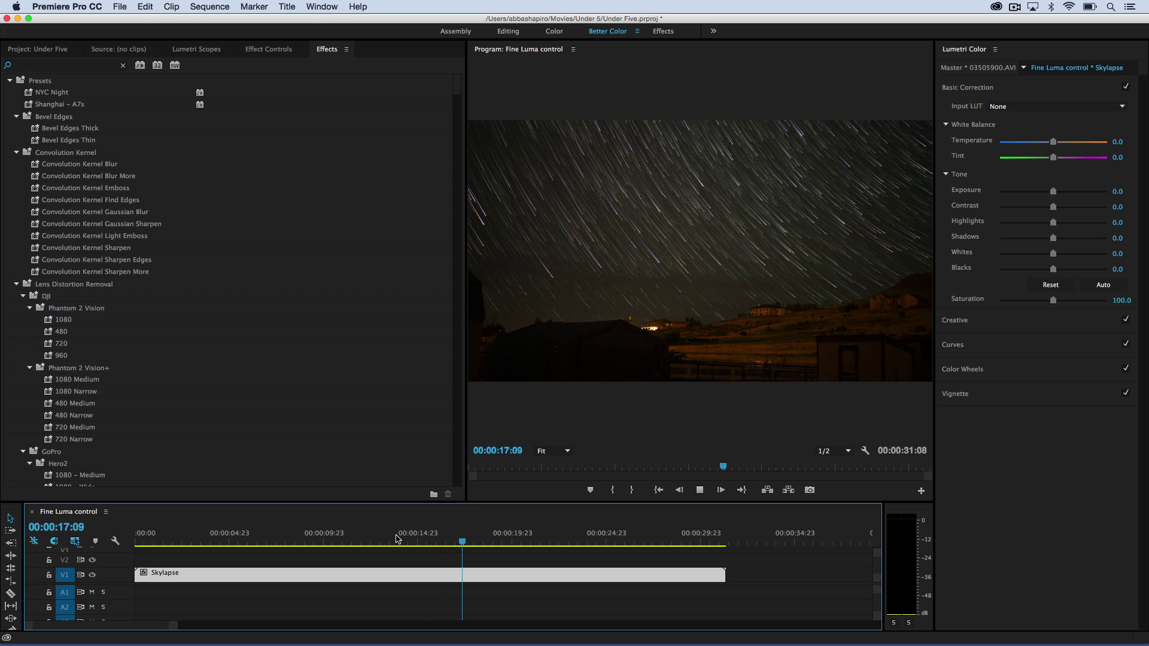
key("space")
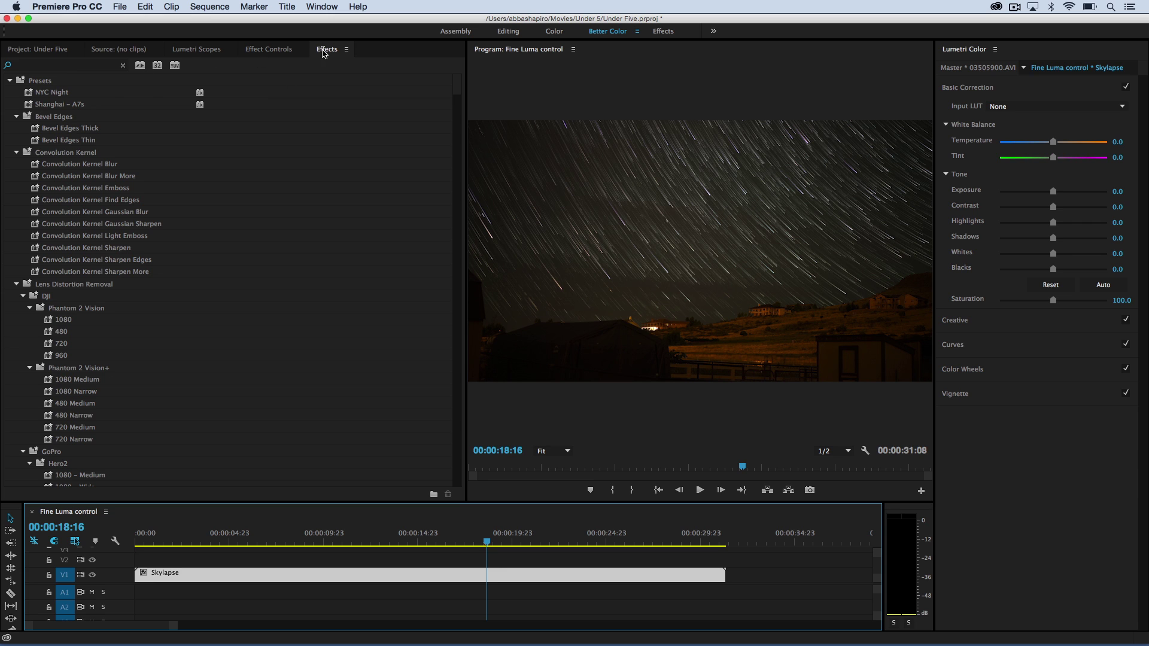
- Dock Effect Controls as its own panel beside Effects, widen both panels, and close Lumetri Color
left_click(283, 53)
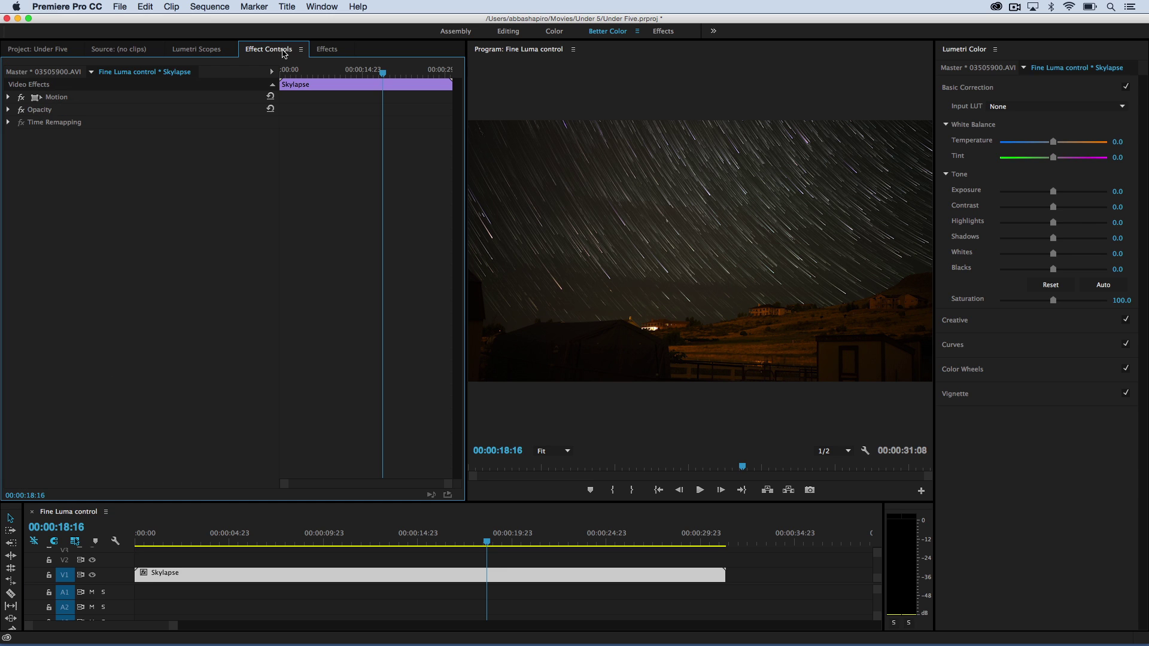
left_click_drag(284, 53, 455, 100)
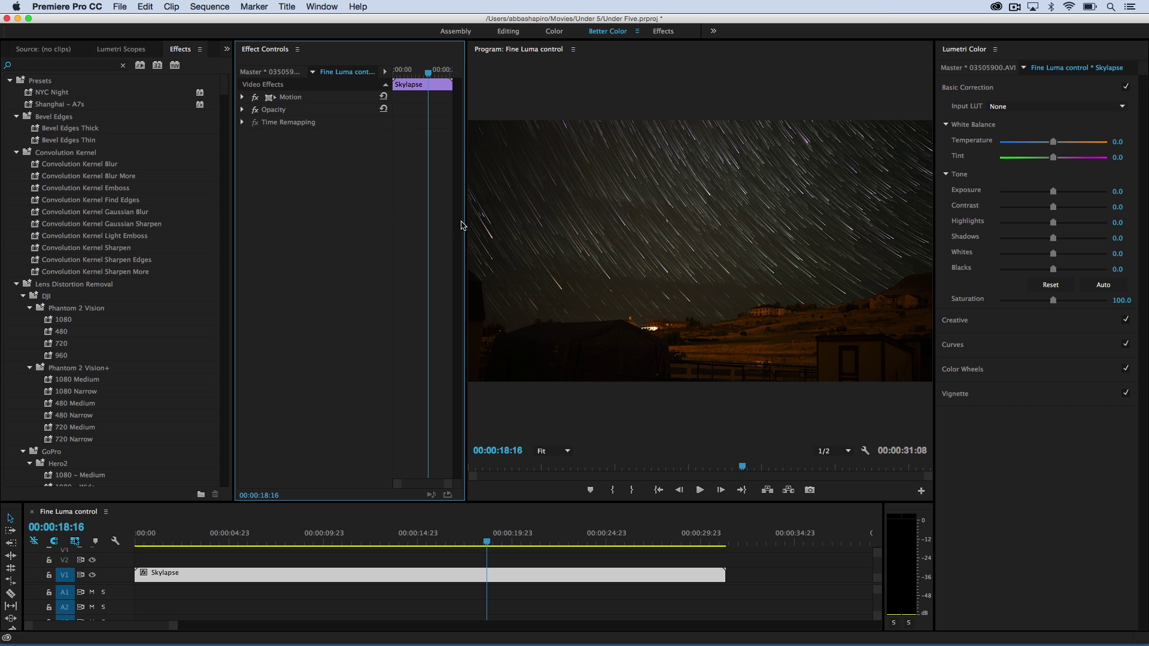
left_click_drag(466, 225, 584, 225)
left_click_drag(234, 228, 311, 231)
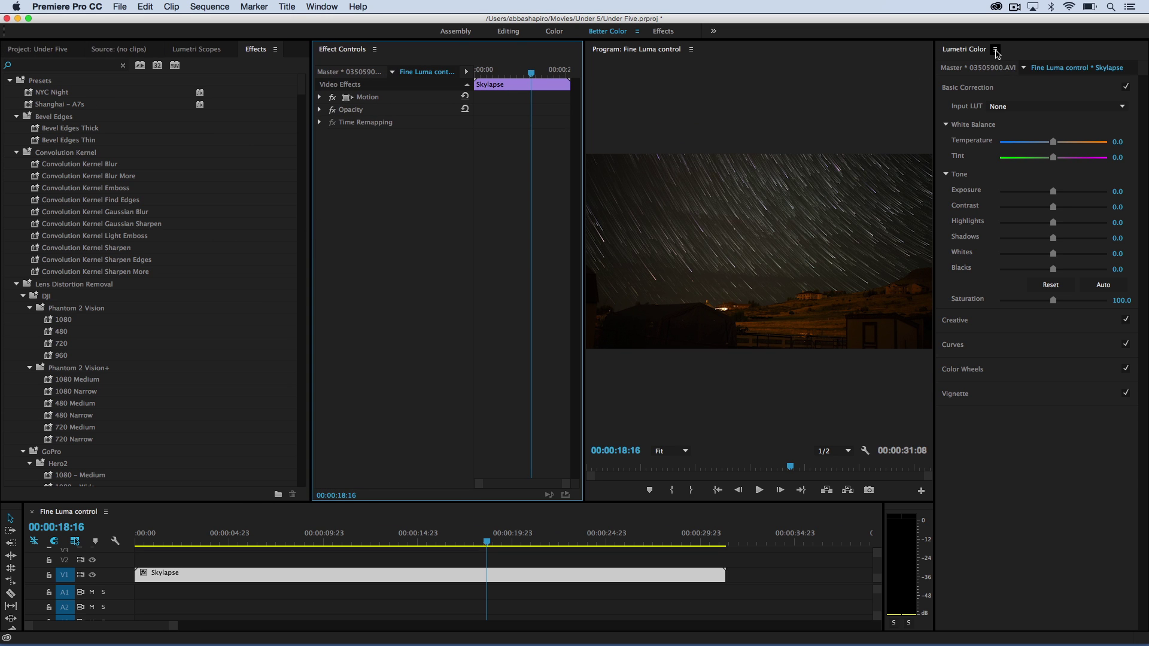
left_click(995, 49)
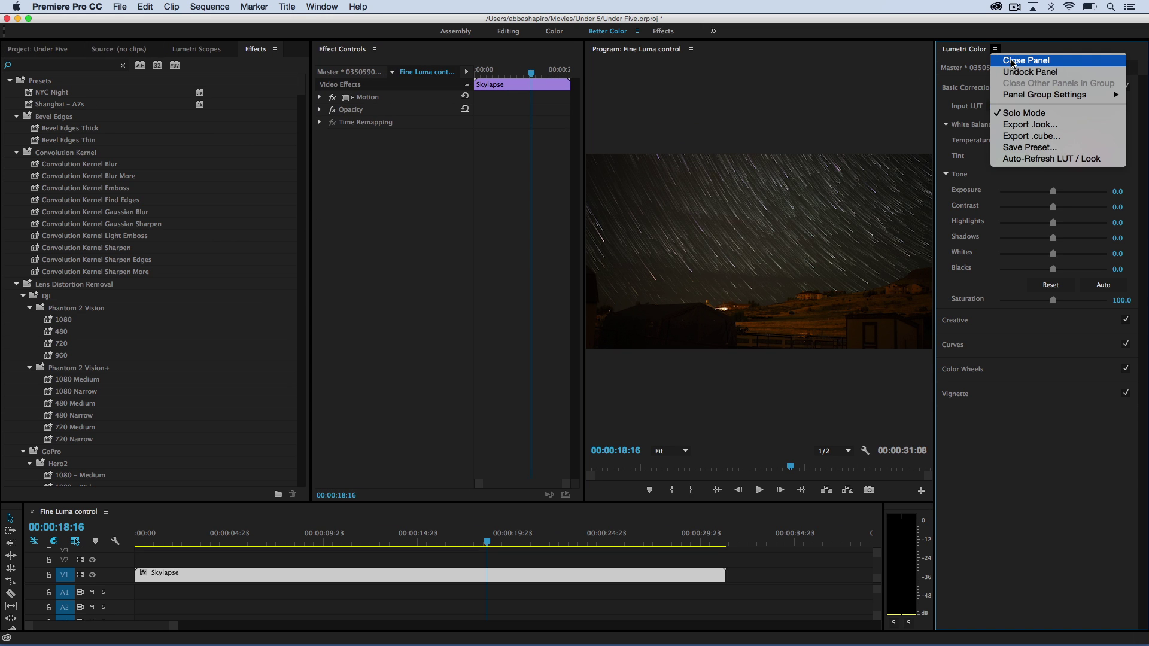
left_click(1012, 62)
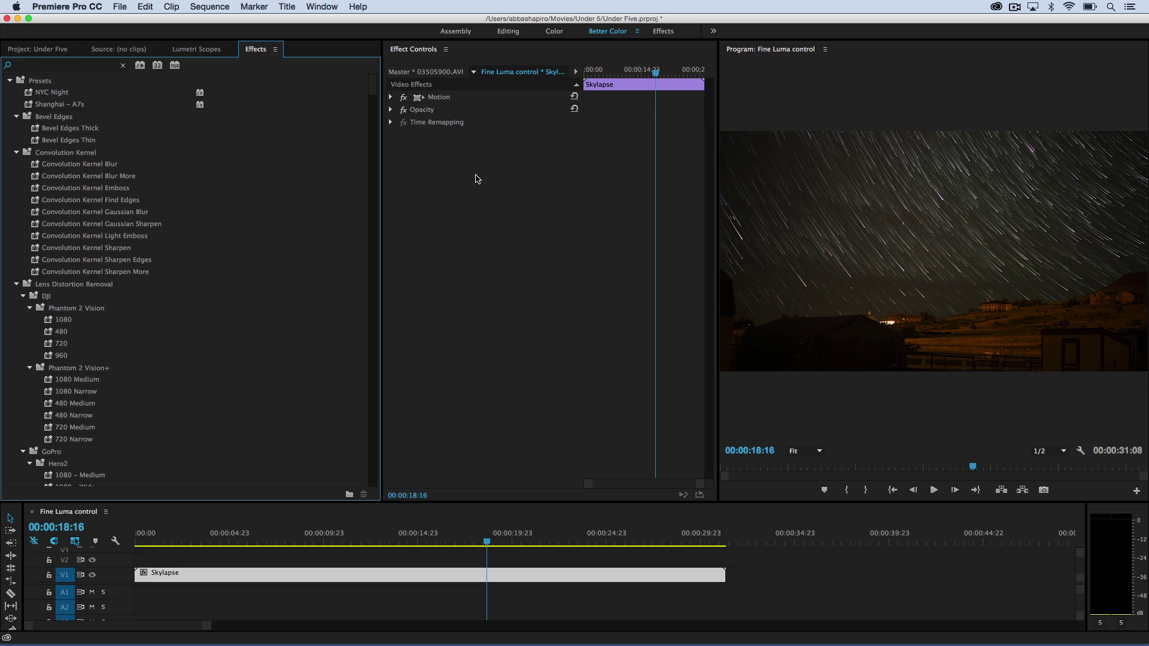
- Search the effects for 'shado' and drop Shadow/Highlight onto the Skylapse clip
left_click(70, 68)
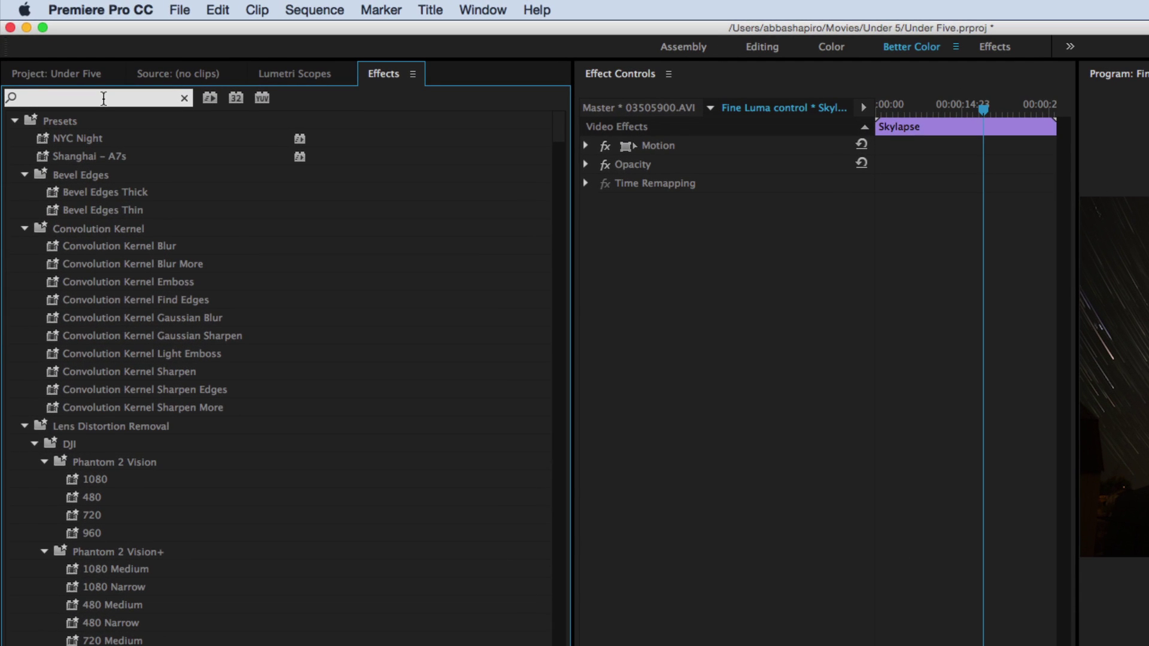
type("shado")
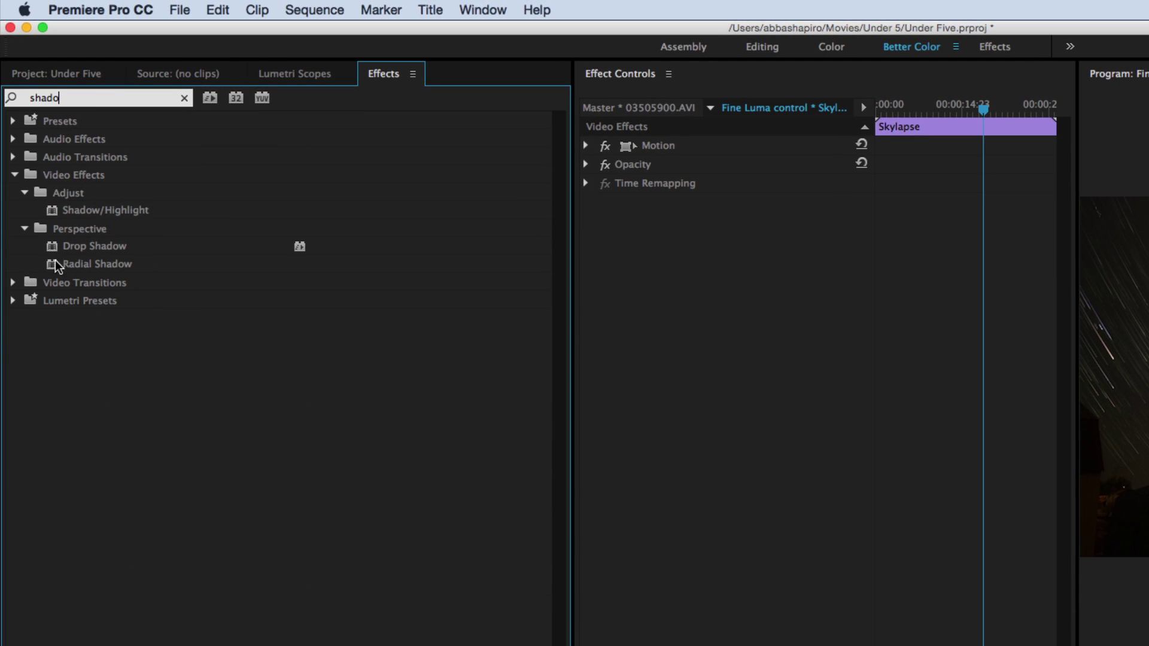
left_click(53, 212)
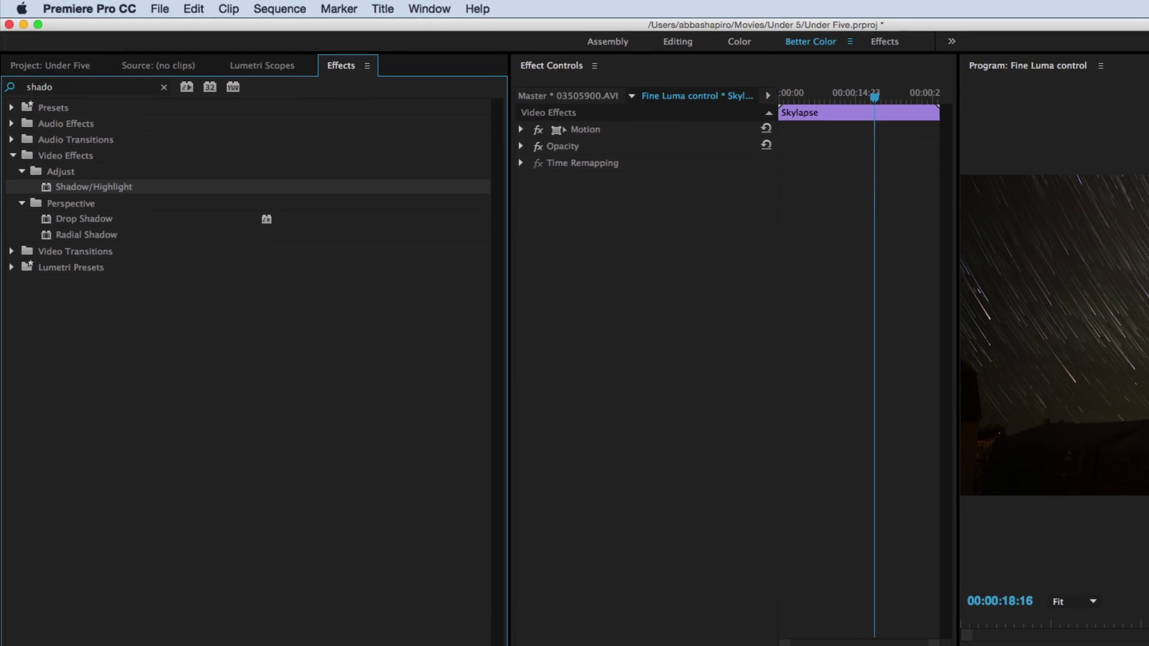
left_click_drag(105, 210, 277, 578)
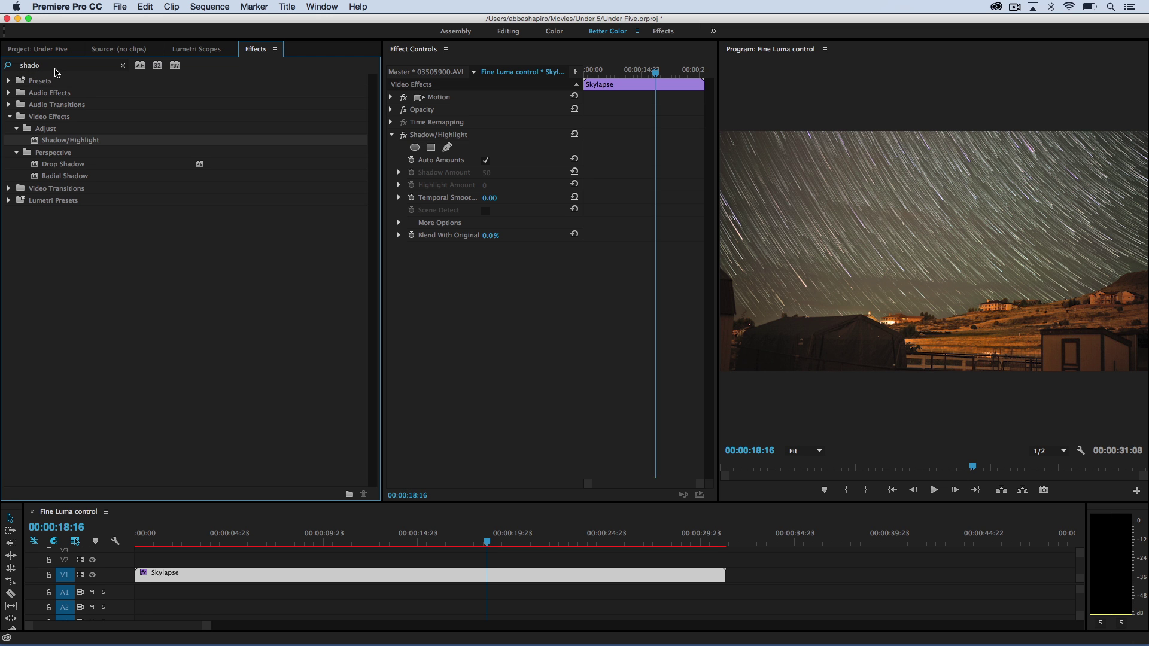
- Replace the effects search with 'luma' and apply Luma Corrector to the Skylapse clip
left_click(54, 68)
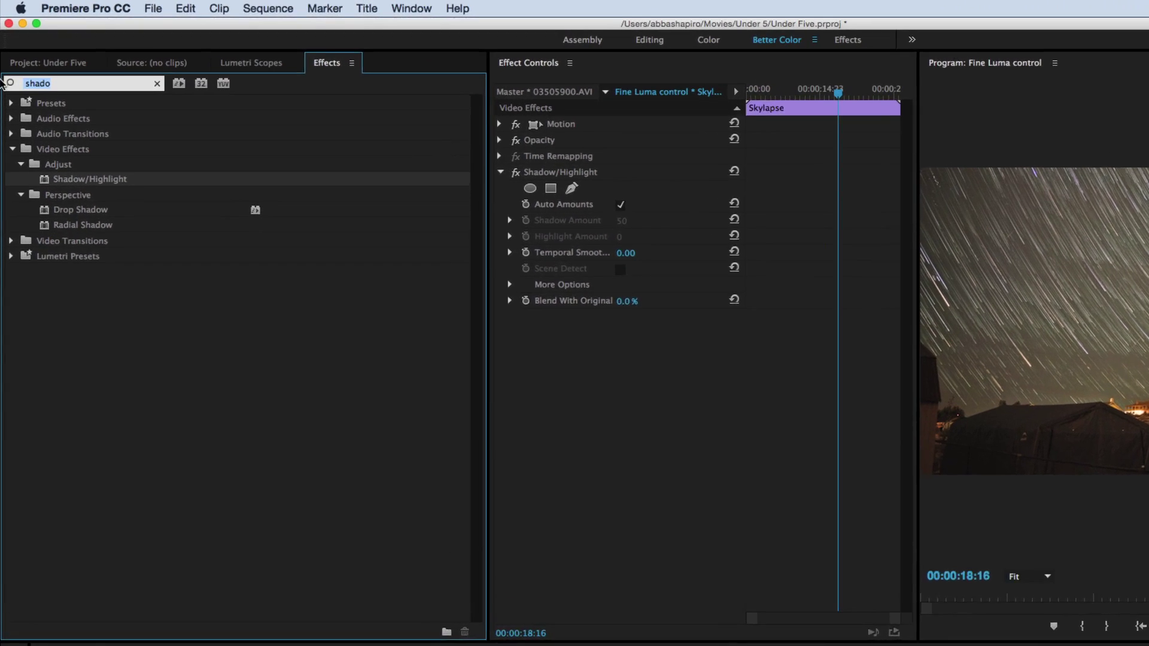
key("BackSpace")
key("BackSpace")
key("BackSpace")
key("BackSpace")
key("BackSpace")
type("luma")
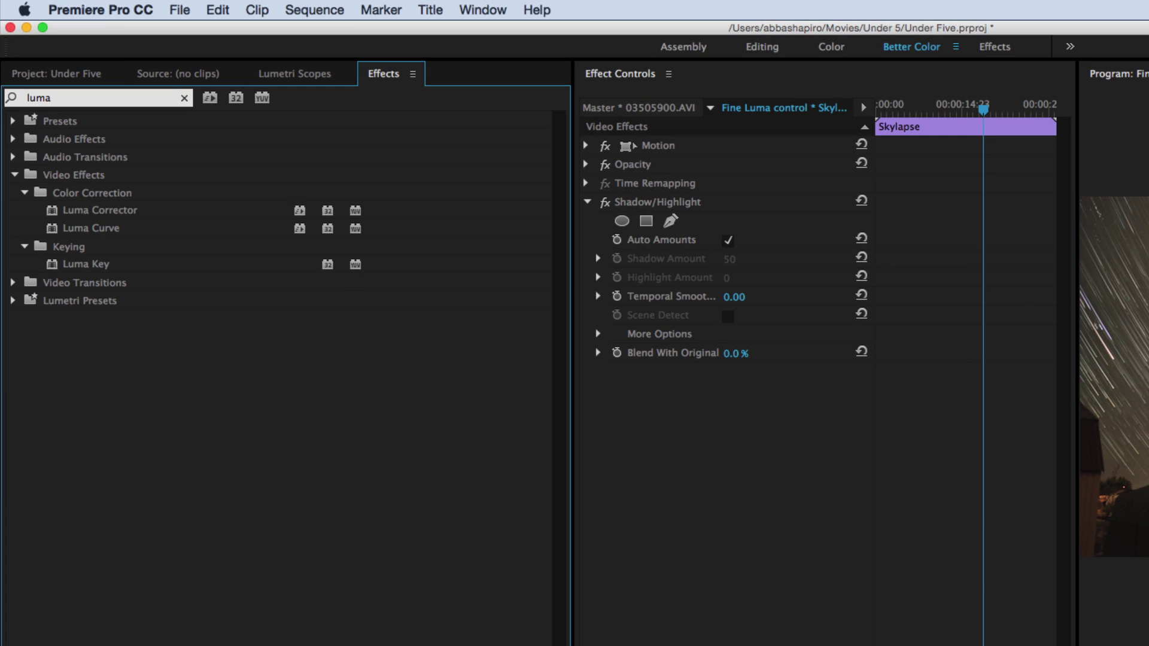
left_click_drag(66, 211, 616, 645)
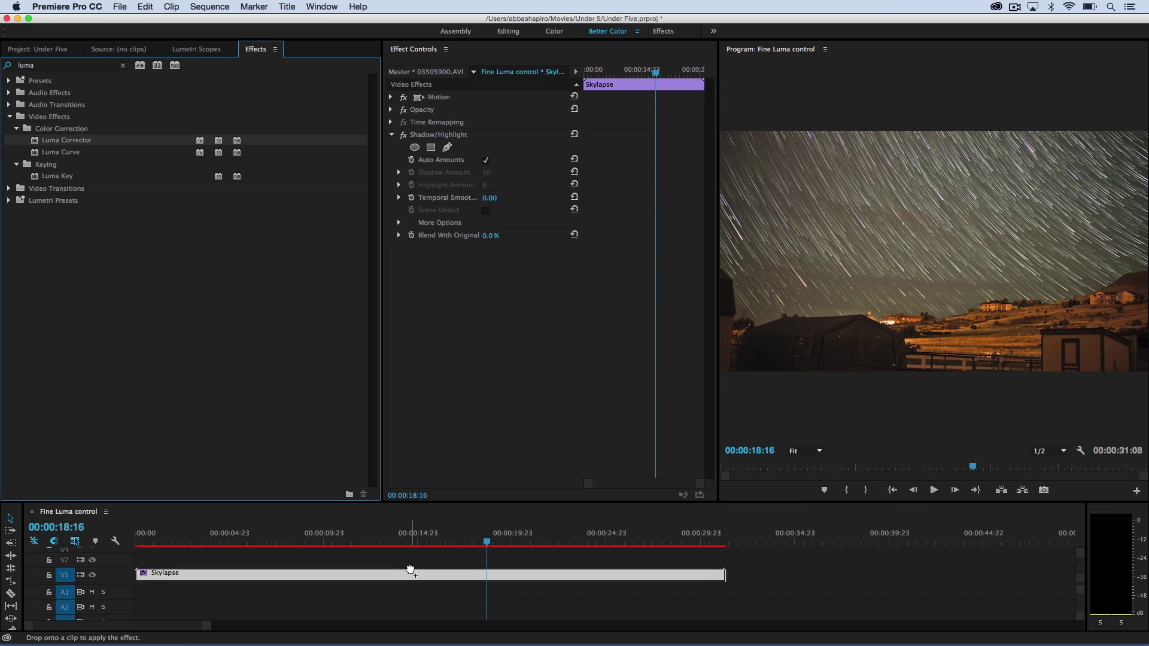
left_click_drag(410, 570, 412, 575)
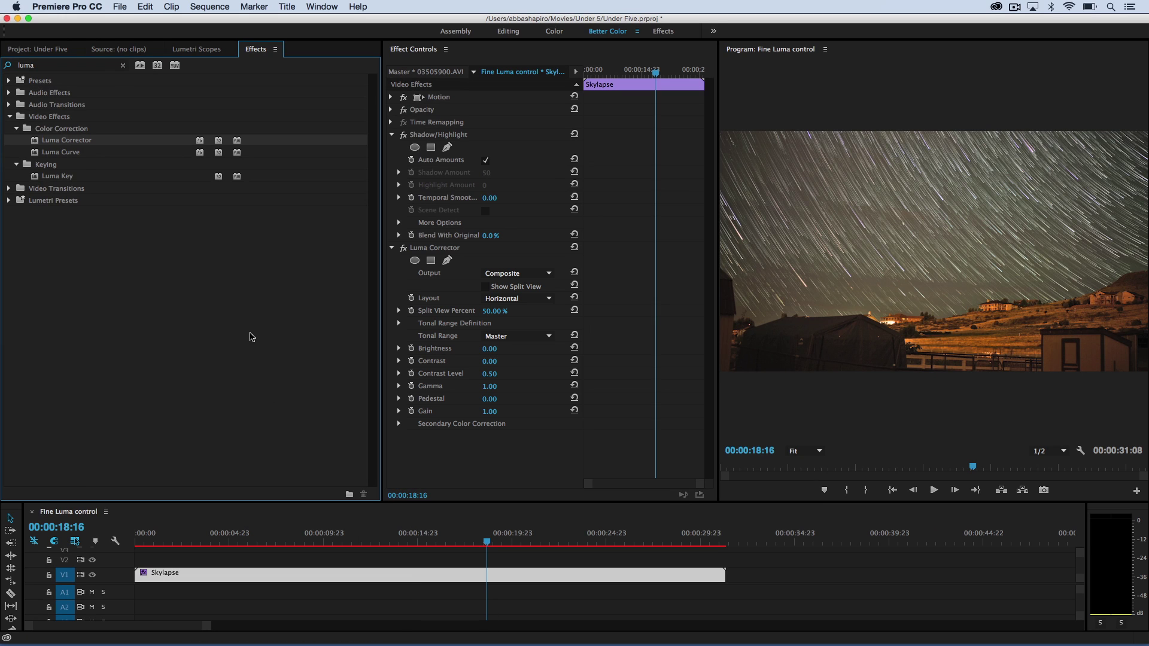
- Show Lumetri Scopes with Vectorscope YUV hidden, leaving only the luma waveform
left_click(185, 51)
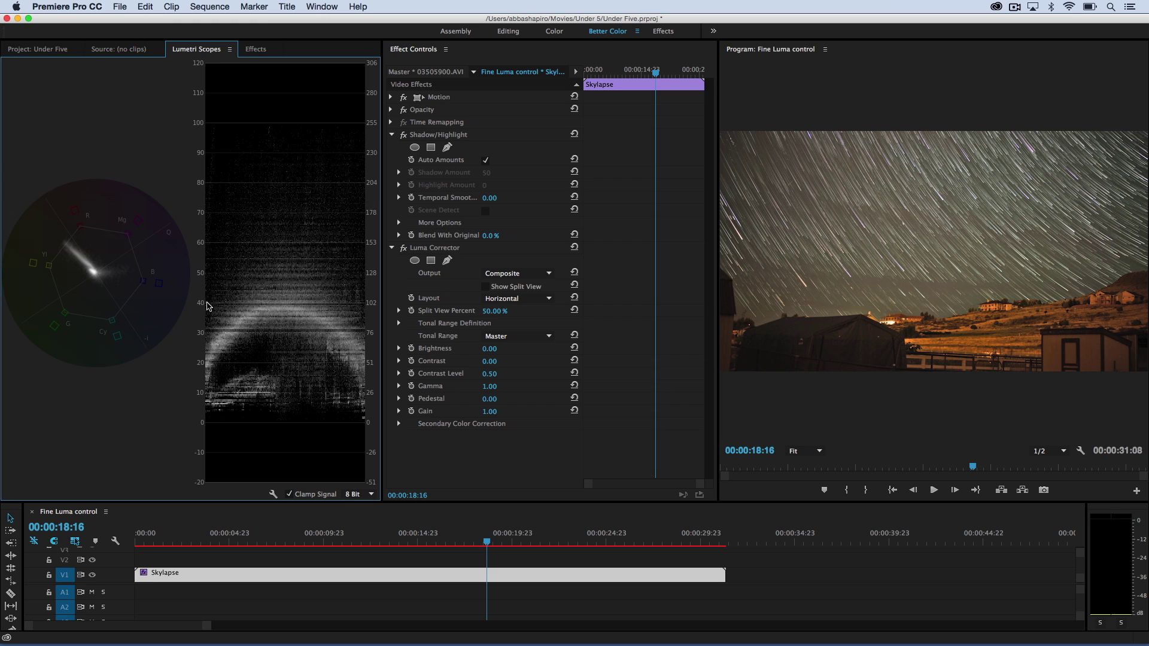
right_click(142, 393)
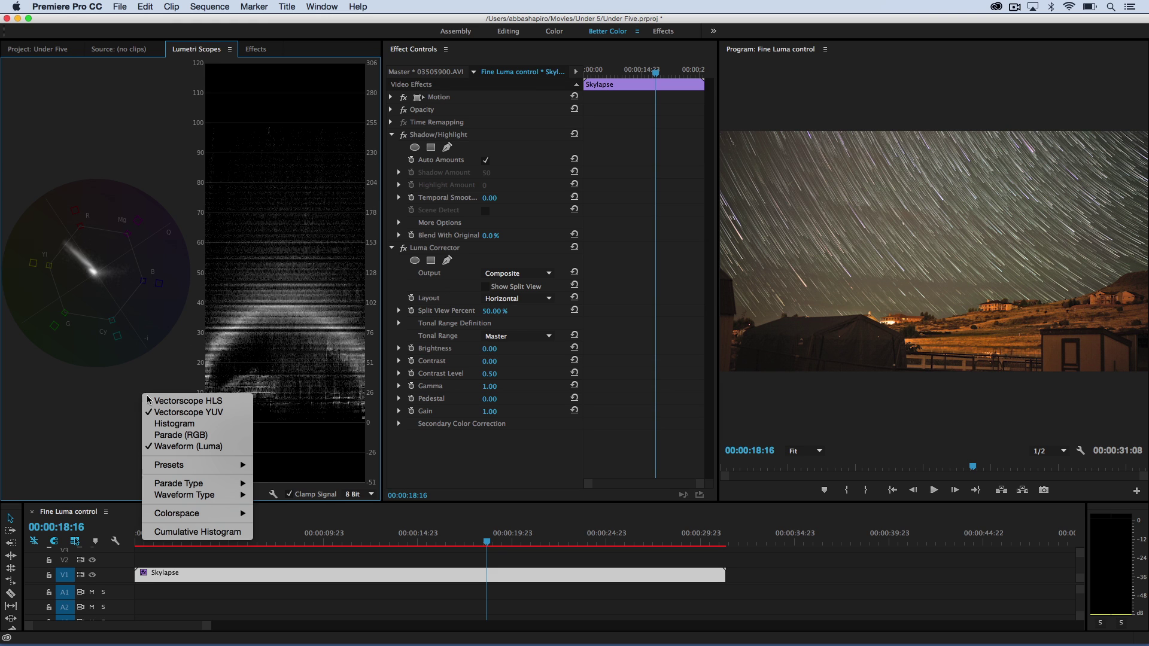
left_click(164, 413)
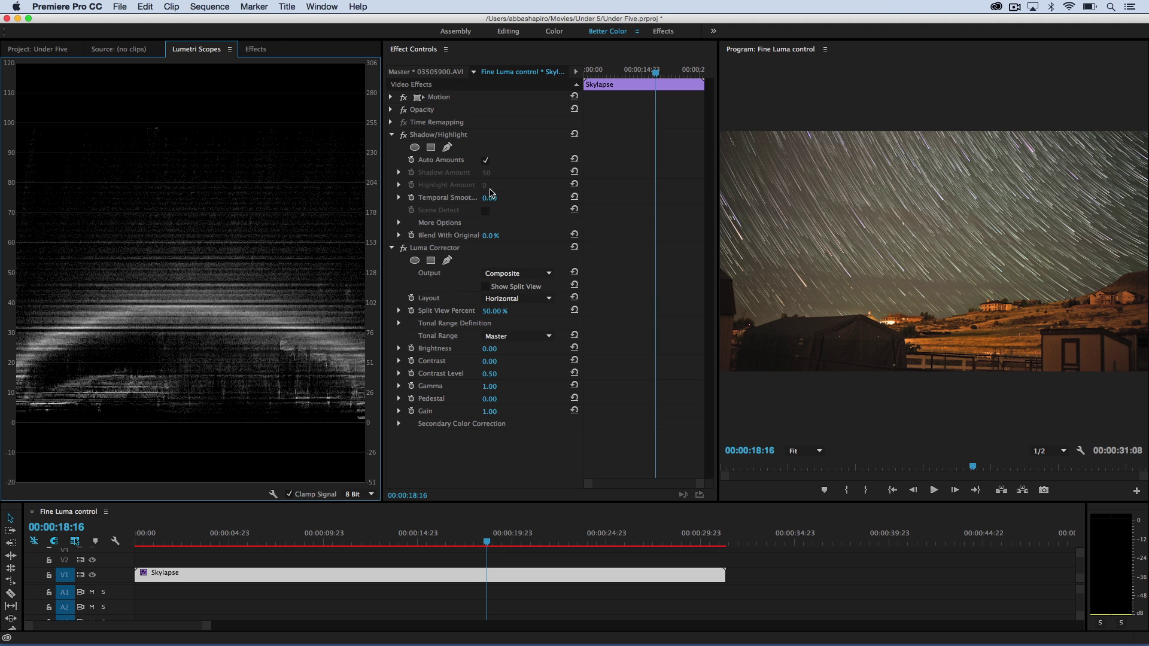
- Turn off Auto Amounts, set Shadow Amount to 54, and expand More Options
left_click(485, 160)
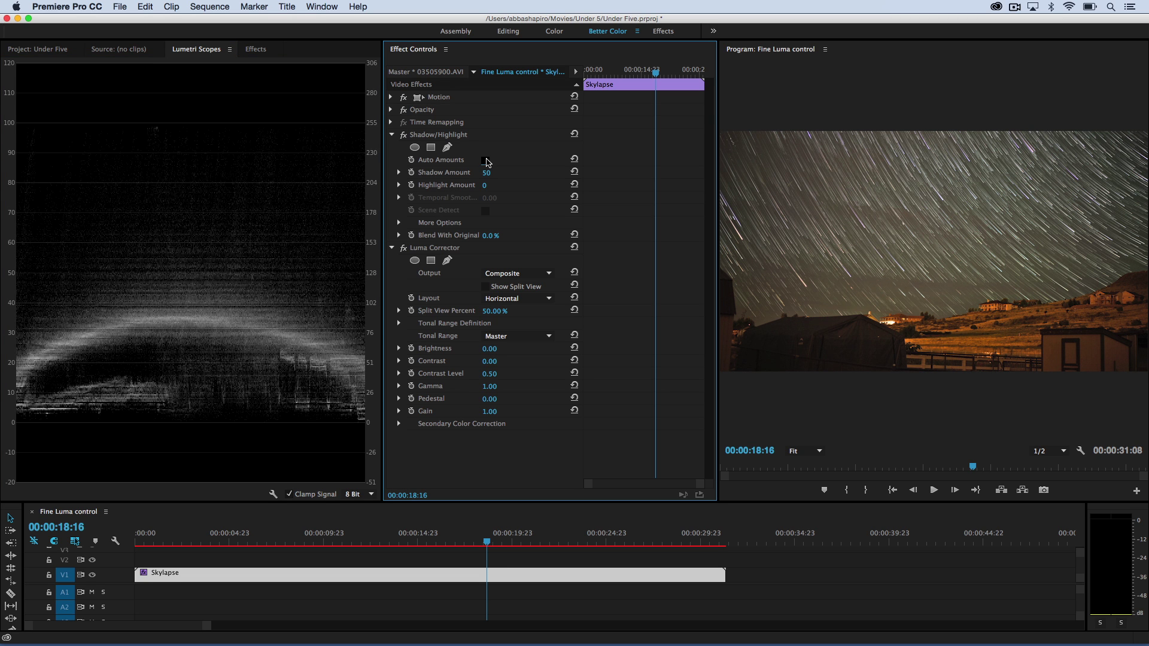
mouse_move(486, 173)
left_mouse_down()
mouse_move(507, 173)
mouse_move(495, 185)
left_mouse_up()
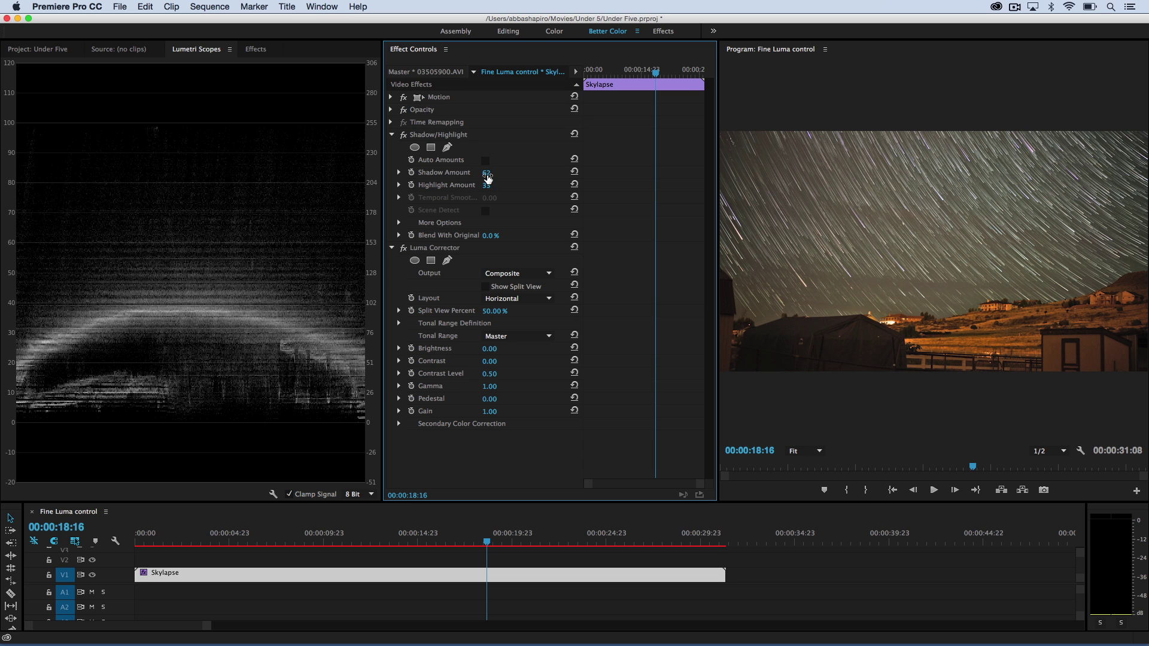
left_click_drag(487, 172, 482, 173)
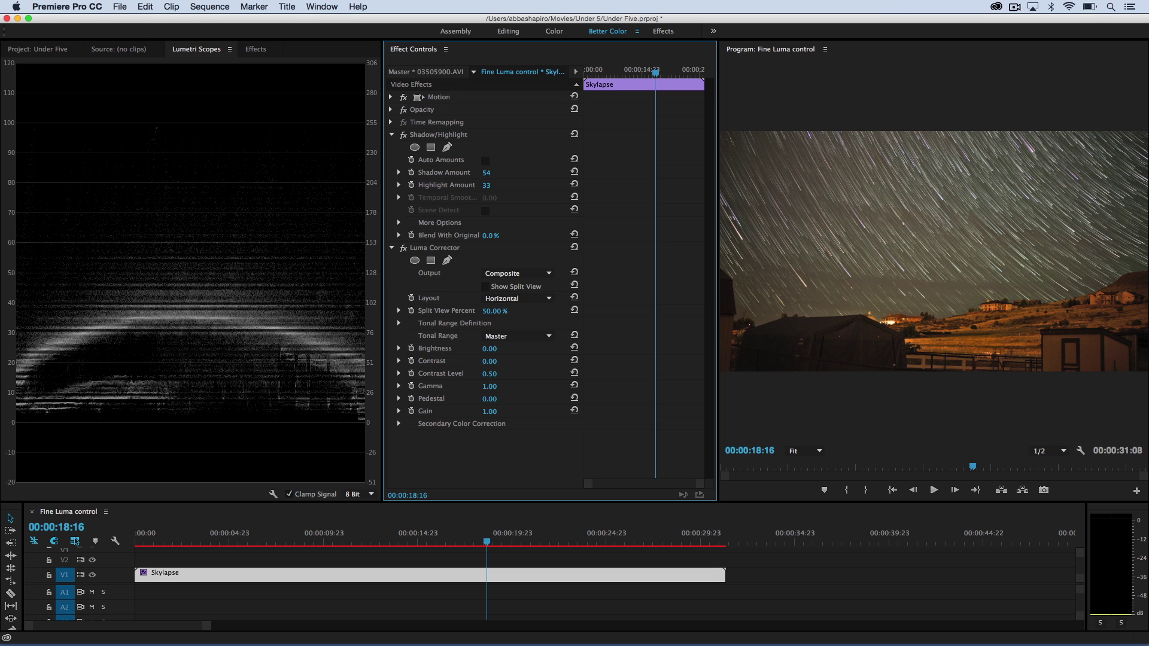
left_click(399, 223)
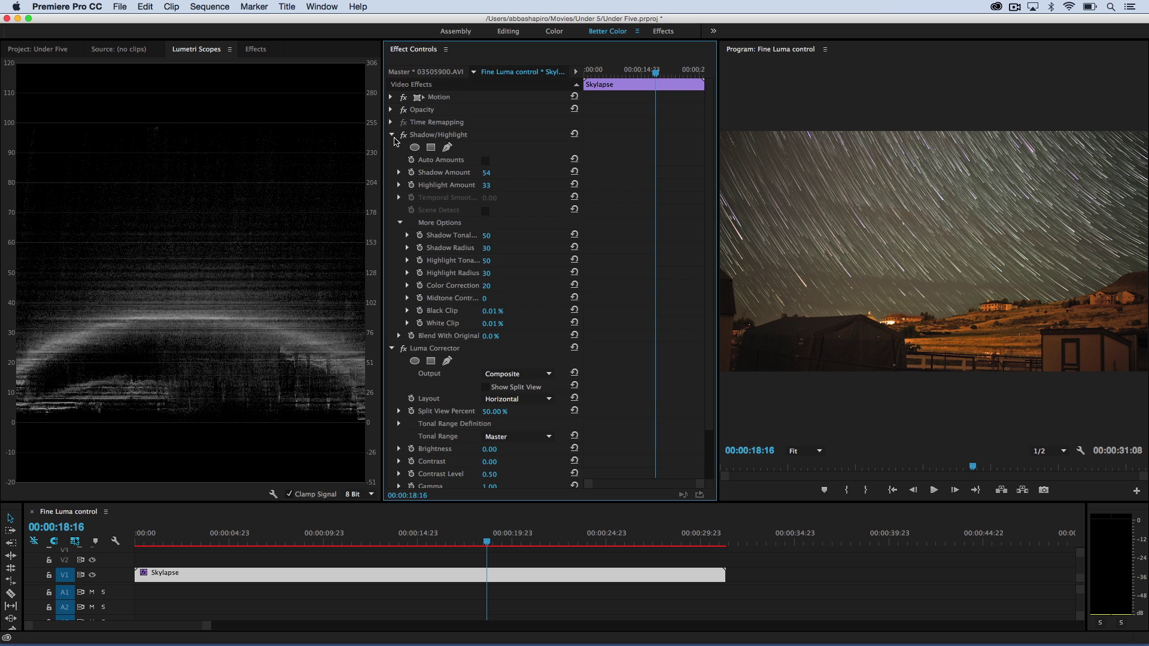
- Collapse Shadow/Highlight, keep Split View Percent at 50, and set the split Layout to Vertical
left_click(393, 135)
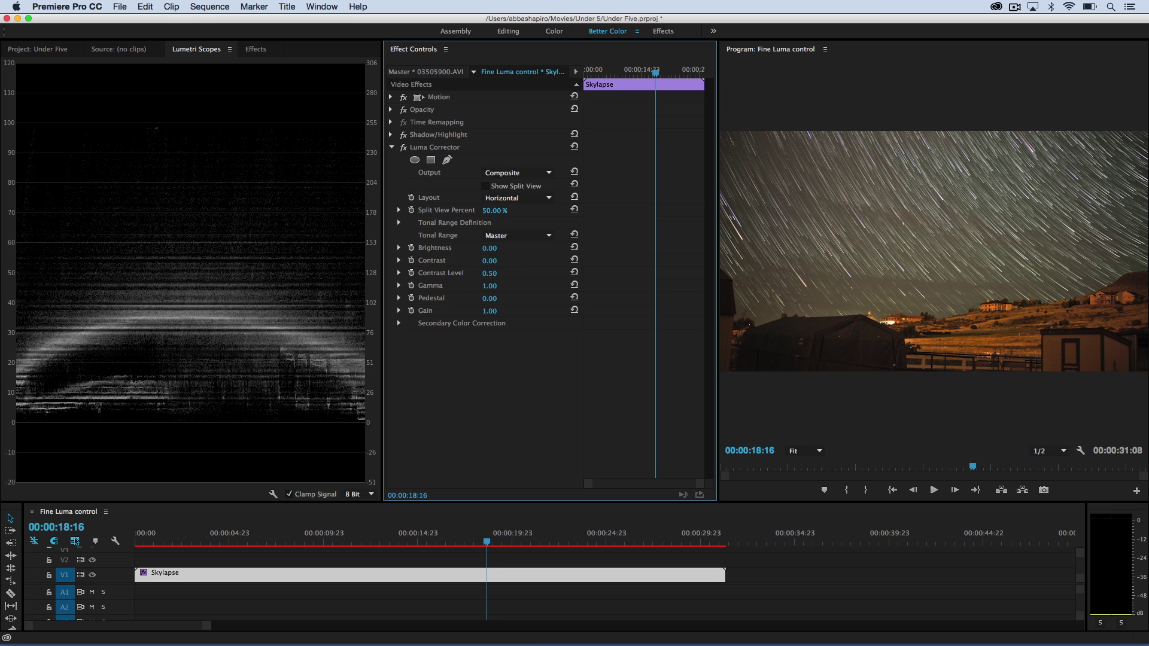
left_click(496, 211)
key("Return")
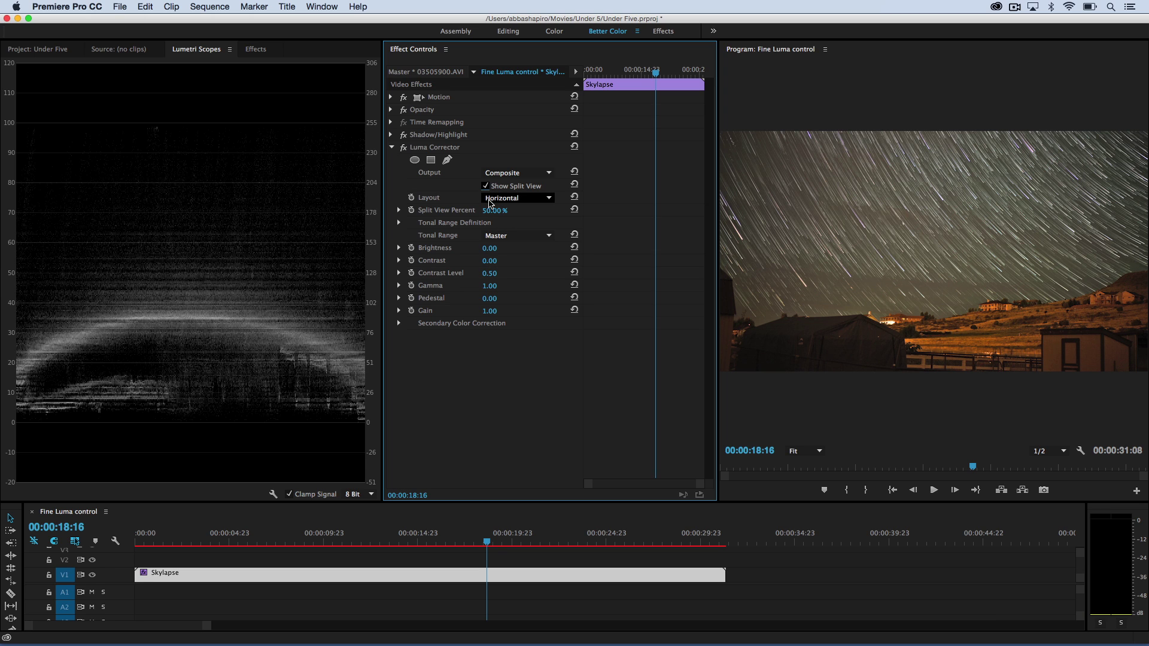
left_click(489, 203)
left_click(496, 230)
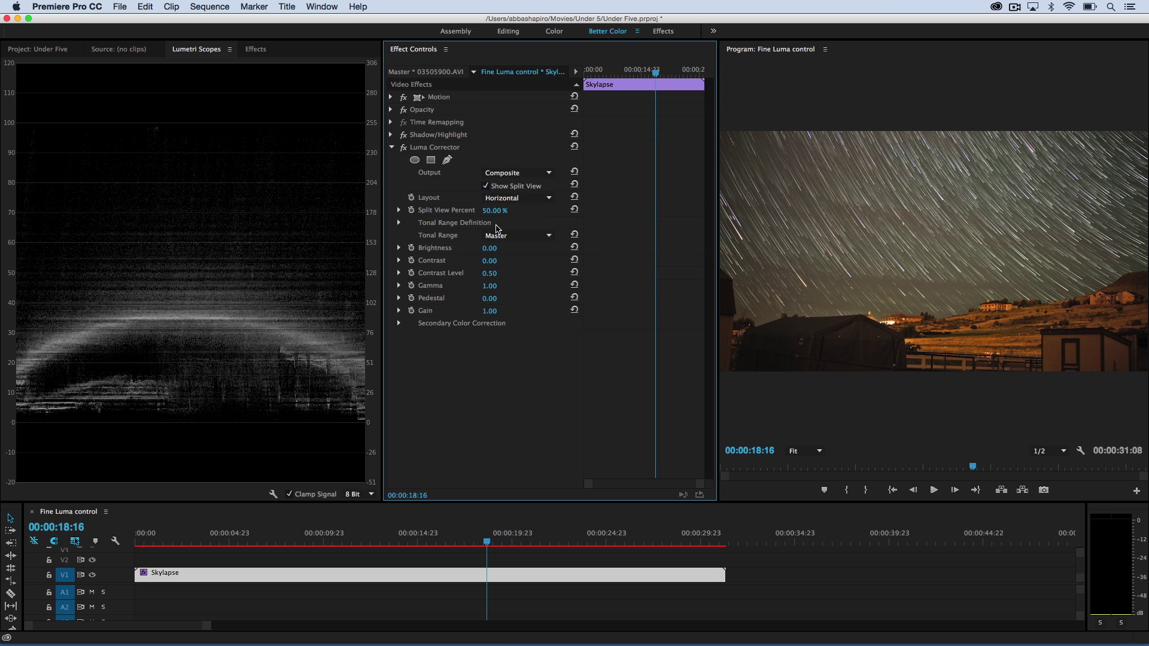
left_click(502, 198)
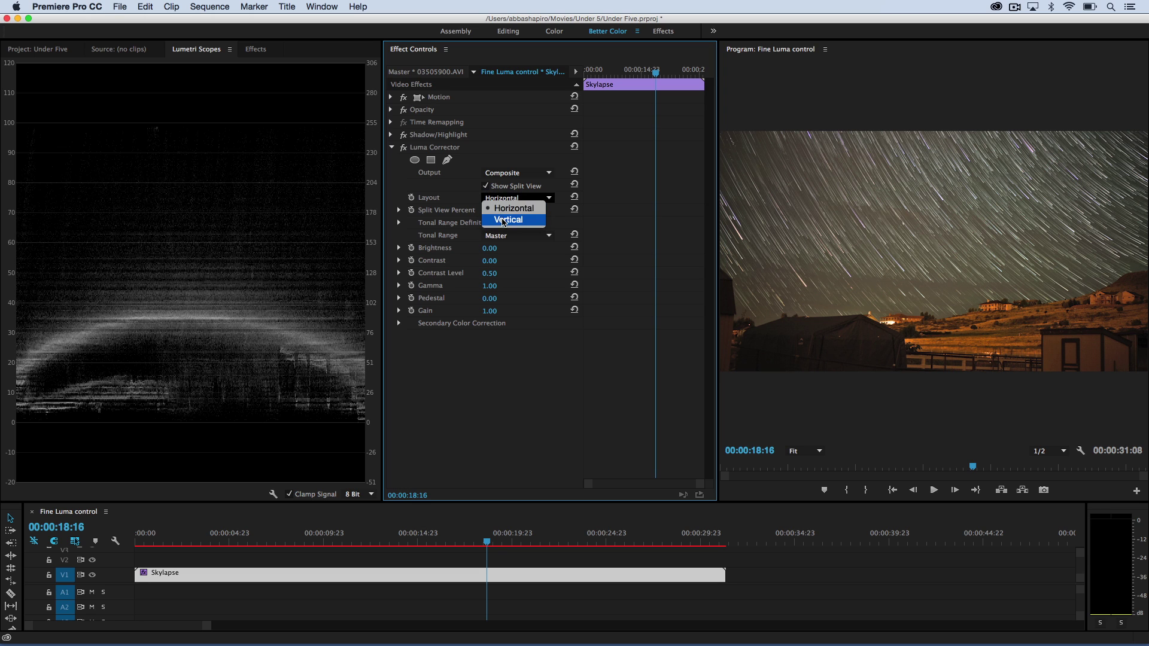
left_click(504, 221)
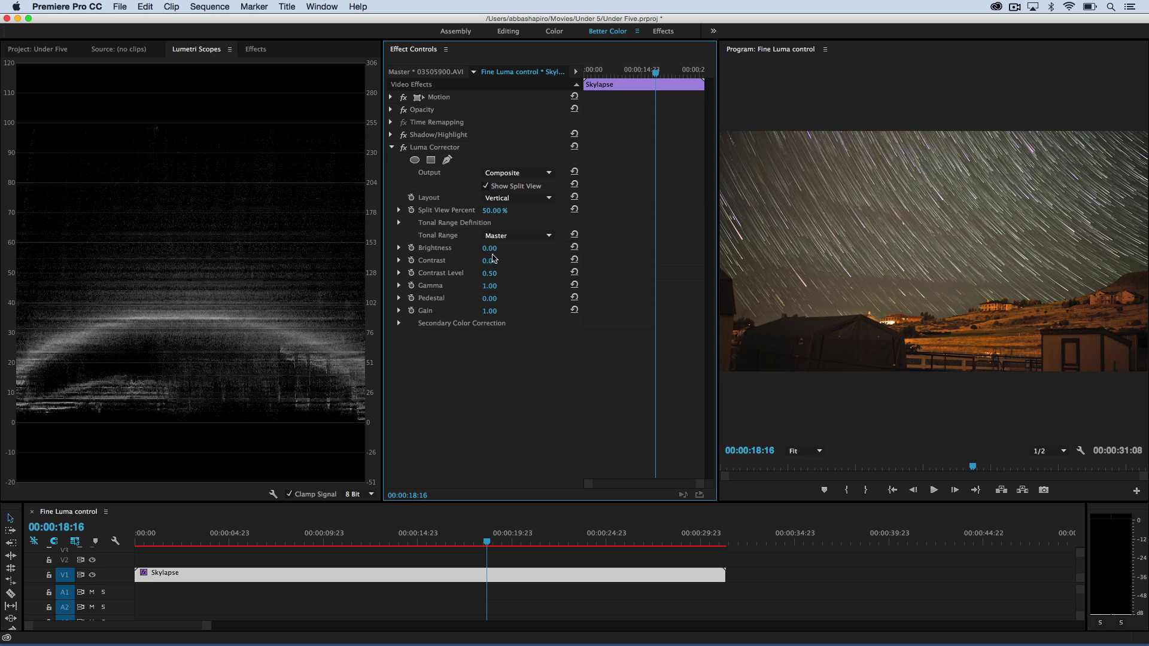
- Set Master Brightness to -4, then switch Tonal Range to Highlights and raise Brightness to 12
left_click_drag(490, 248, 486, 247)
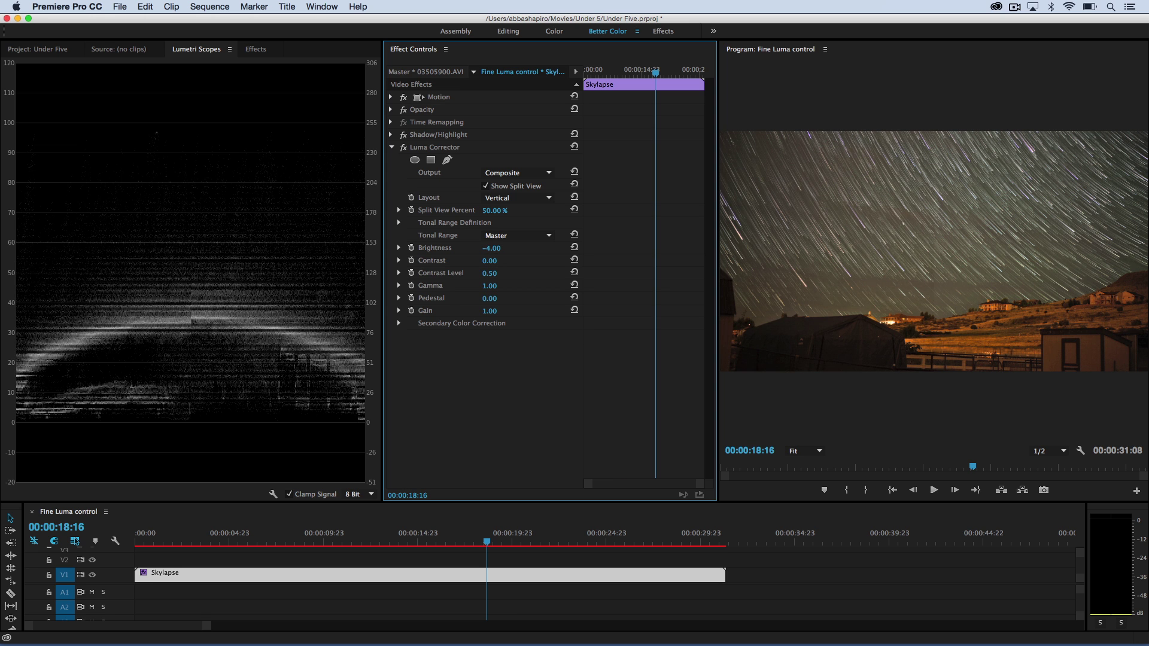
left_click_drag(492, 248, 498, 249)
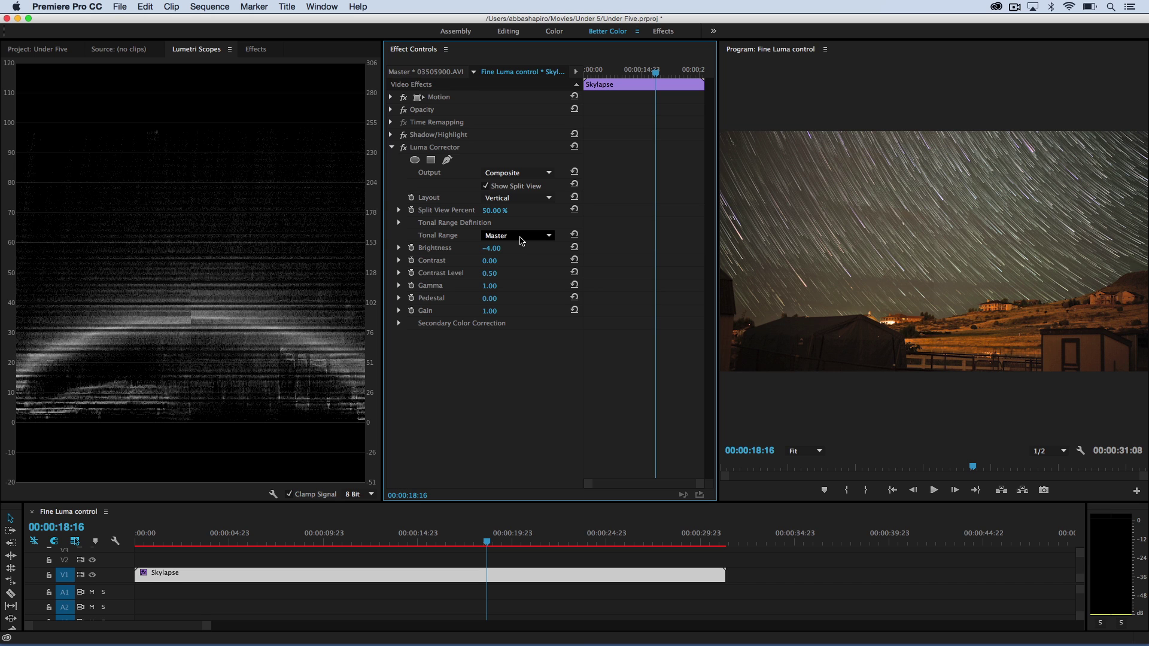
left_click(520, 240)
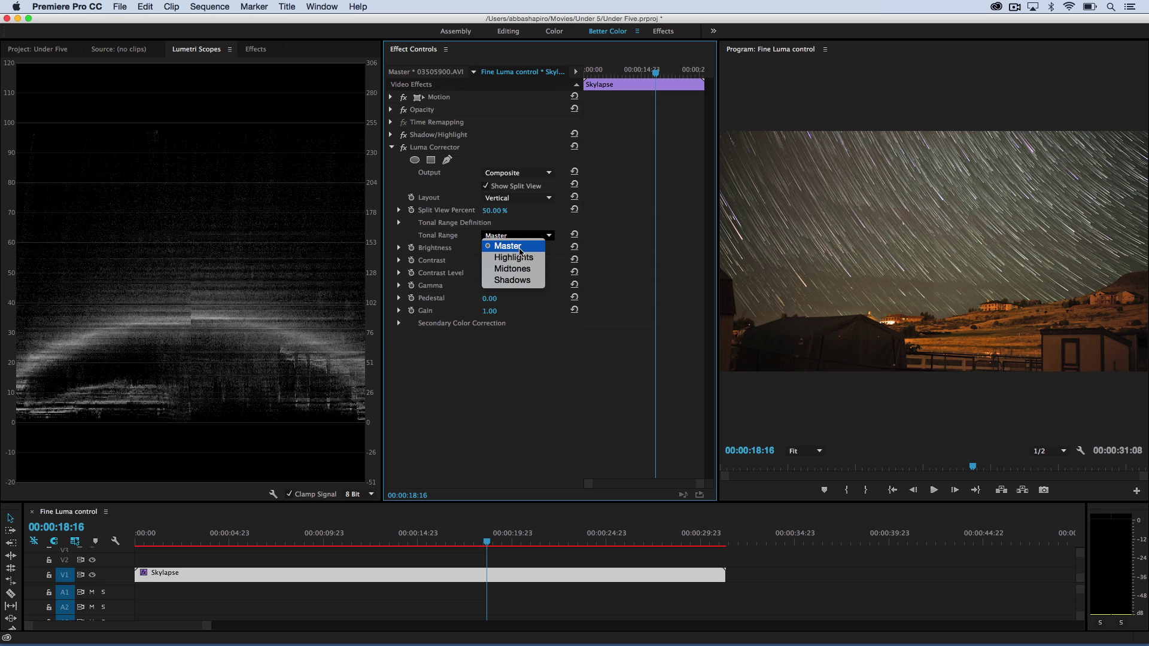
left_click(520, 260)
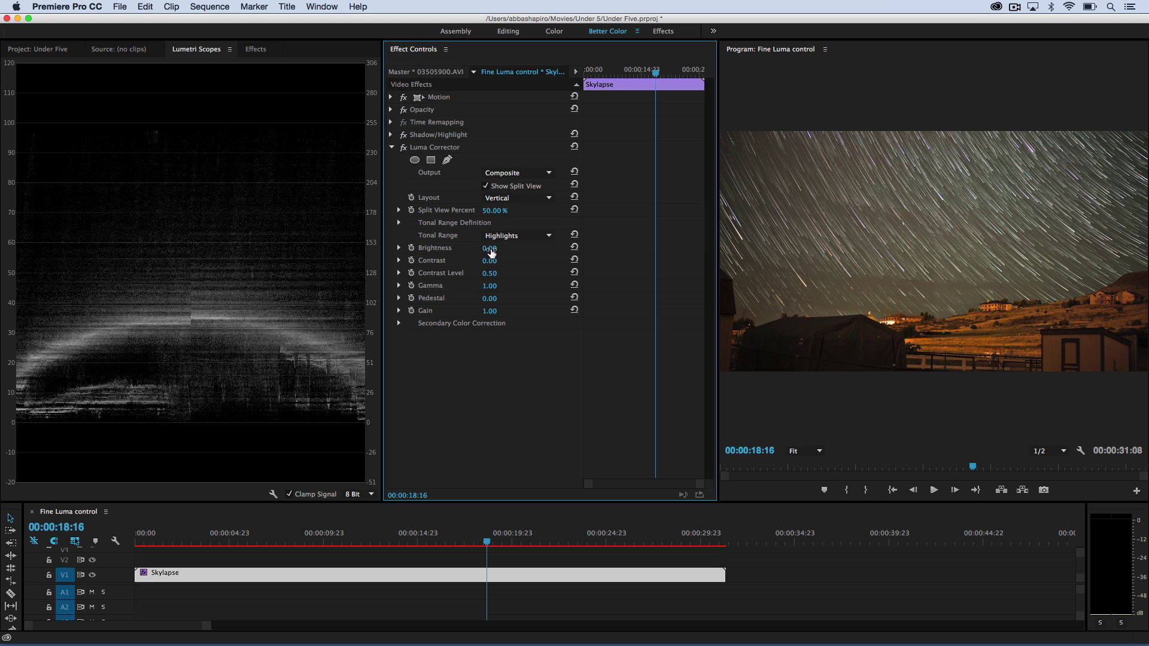
left_click_drag(490, 252, 497, 249)
- Target the Shadows tonal range and try Brightness values 40, 1 and 17
left_click(506, 236)
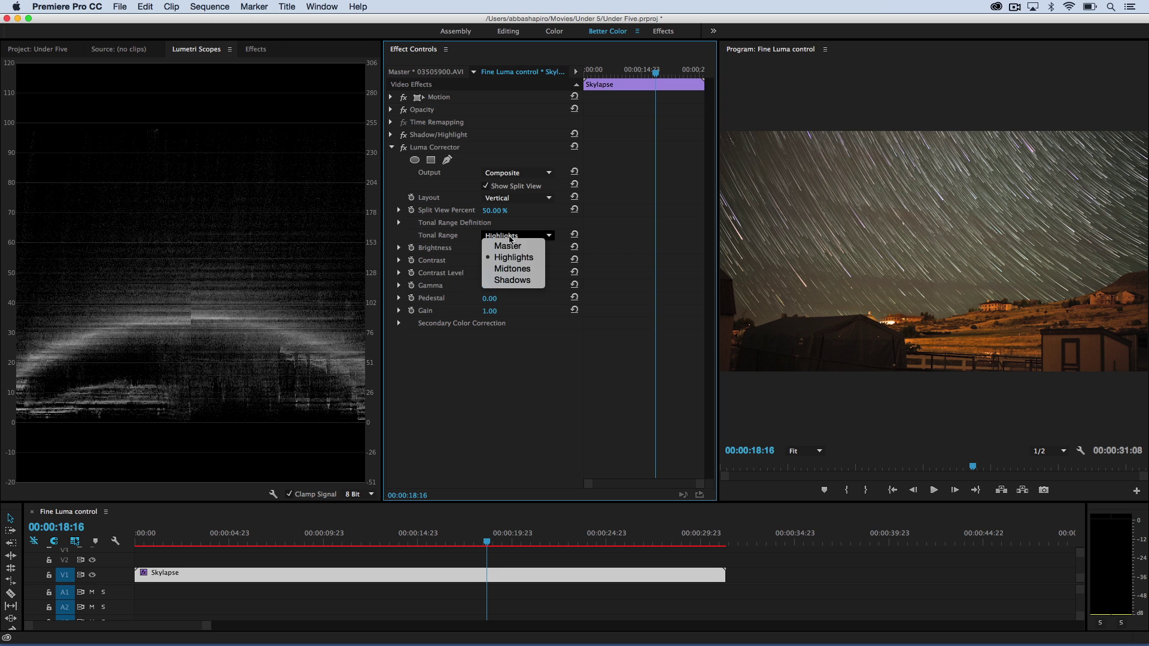
left_click(506, 284)
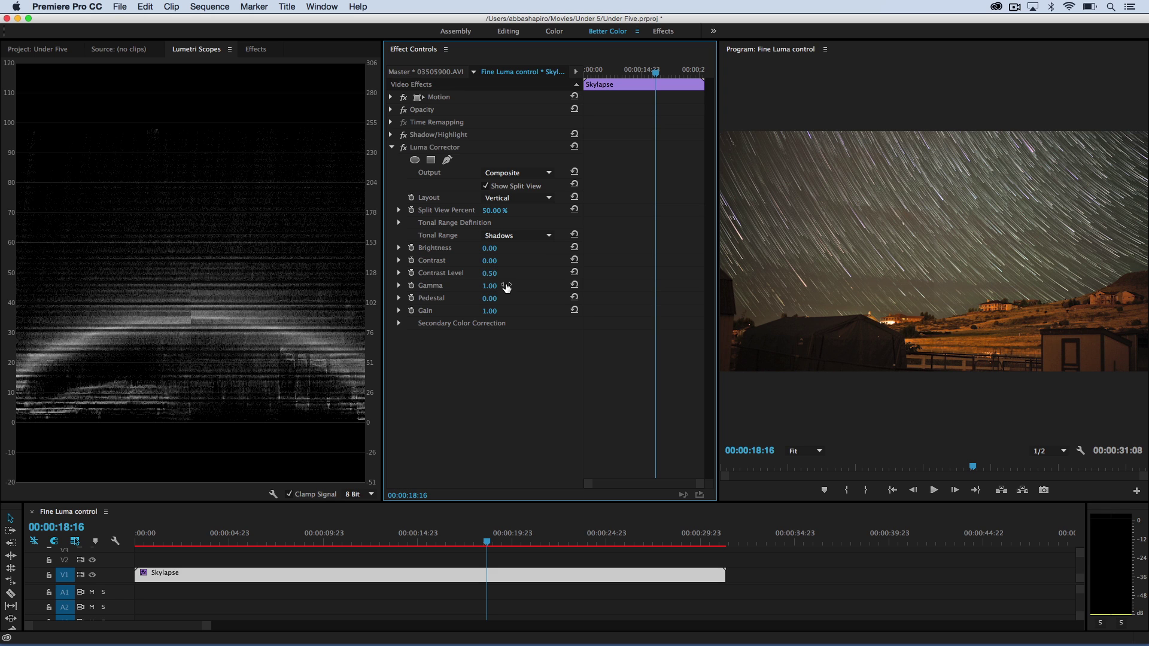
left_click(490, 248)
type("40")
key("Return")
type("1")
key("Return")
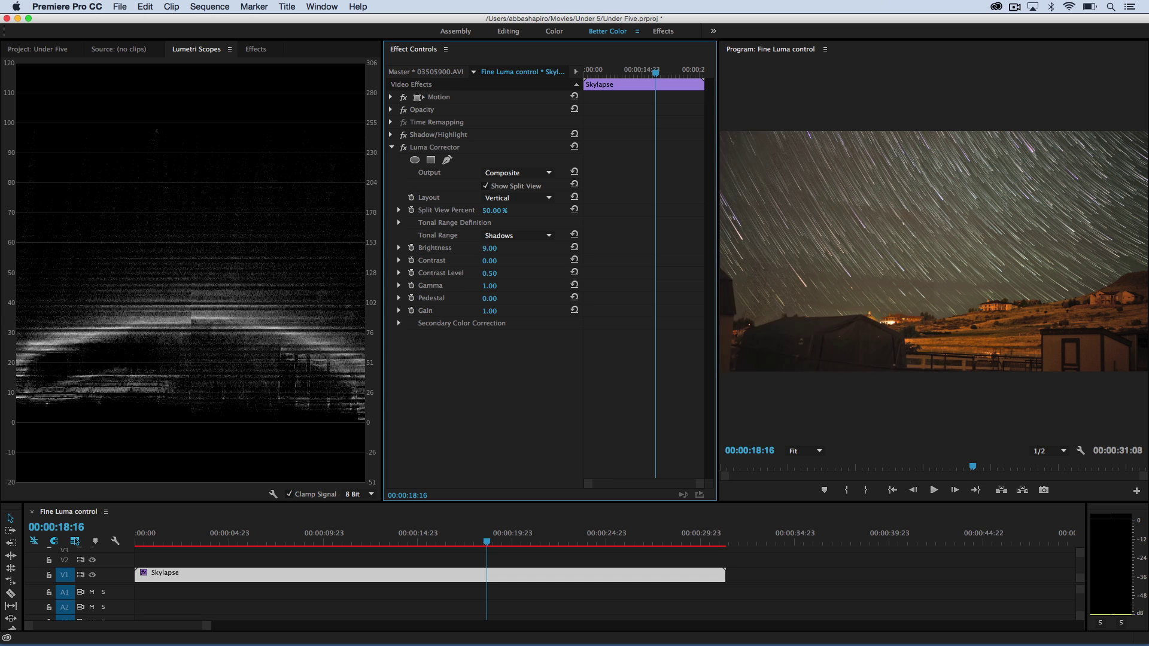
type("17")
key("Return")
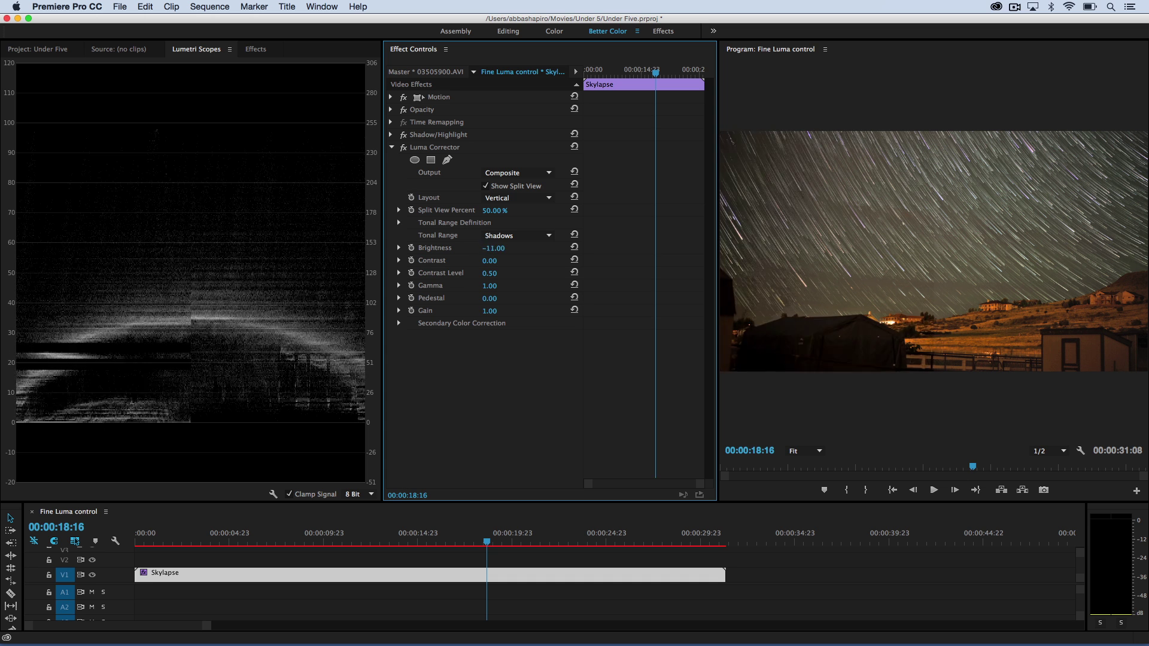
- Keep adjusting Shadows Brightness through -2, -1 and 13, settling on 9
type("-2")
key("Return")
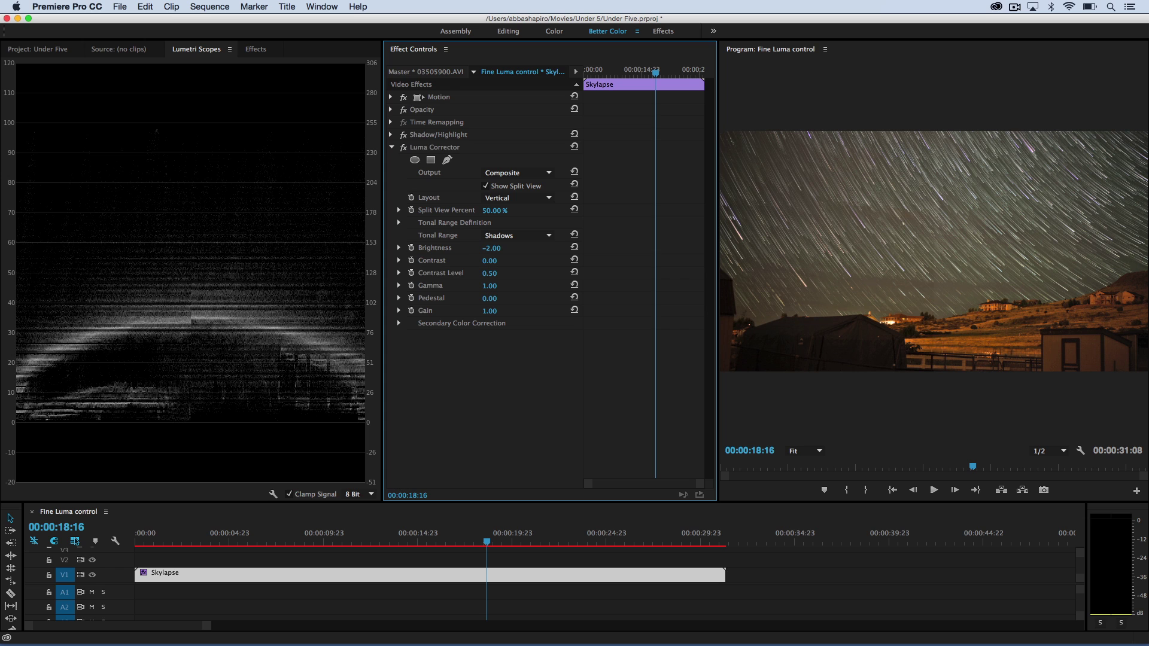
type("-1")
key("Return")
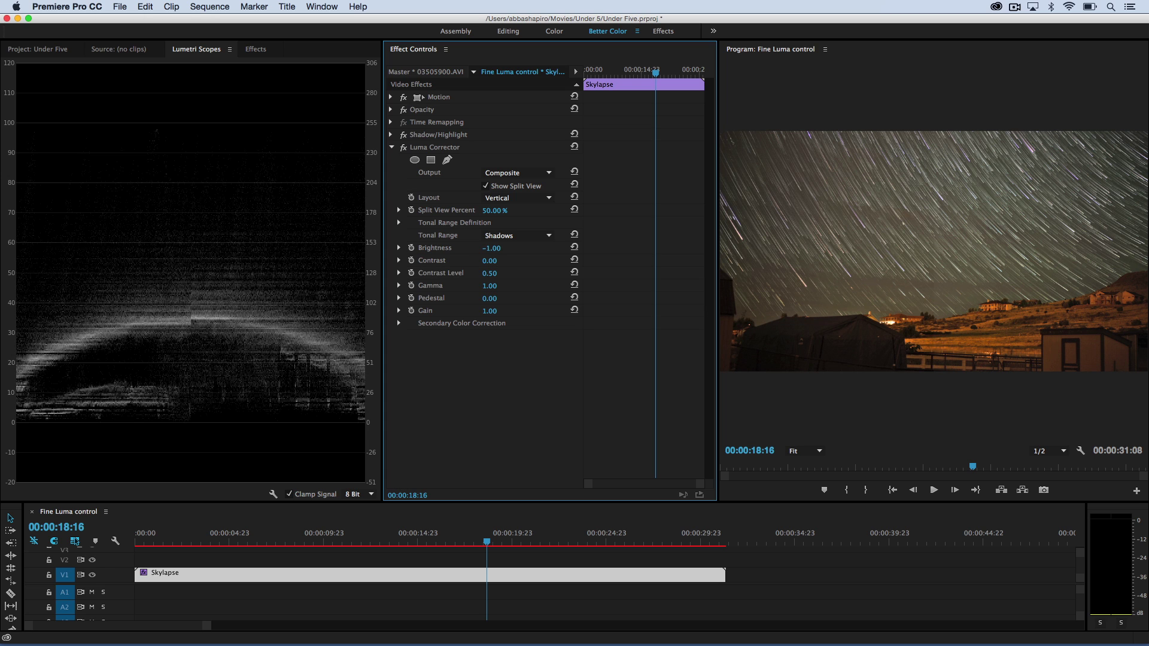
type("13")
key("Return")
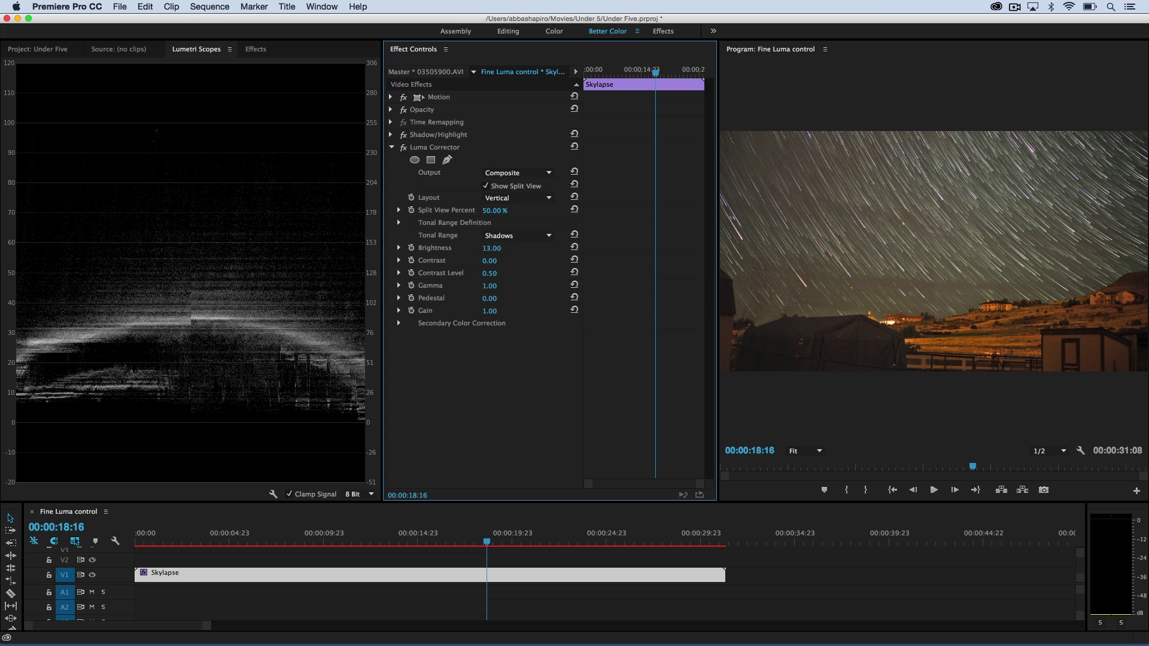
type("9")
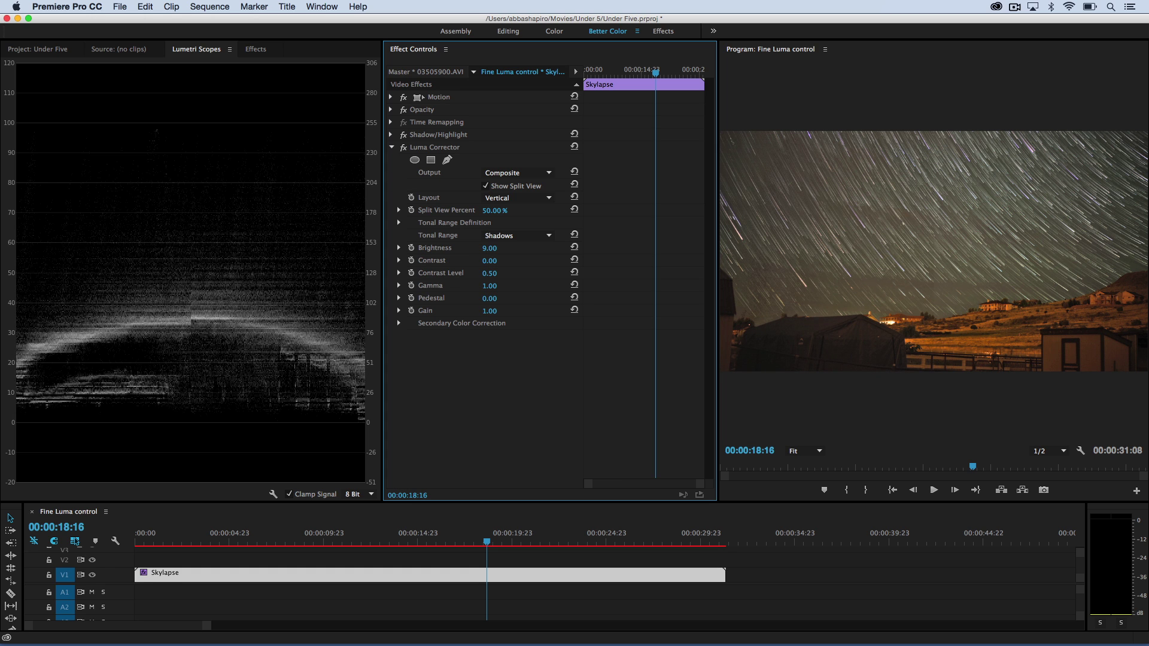
key("Return")
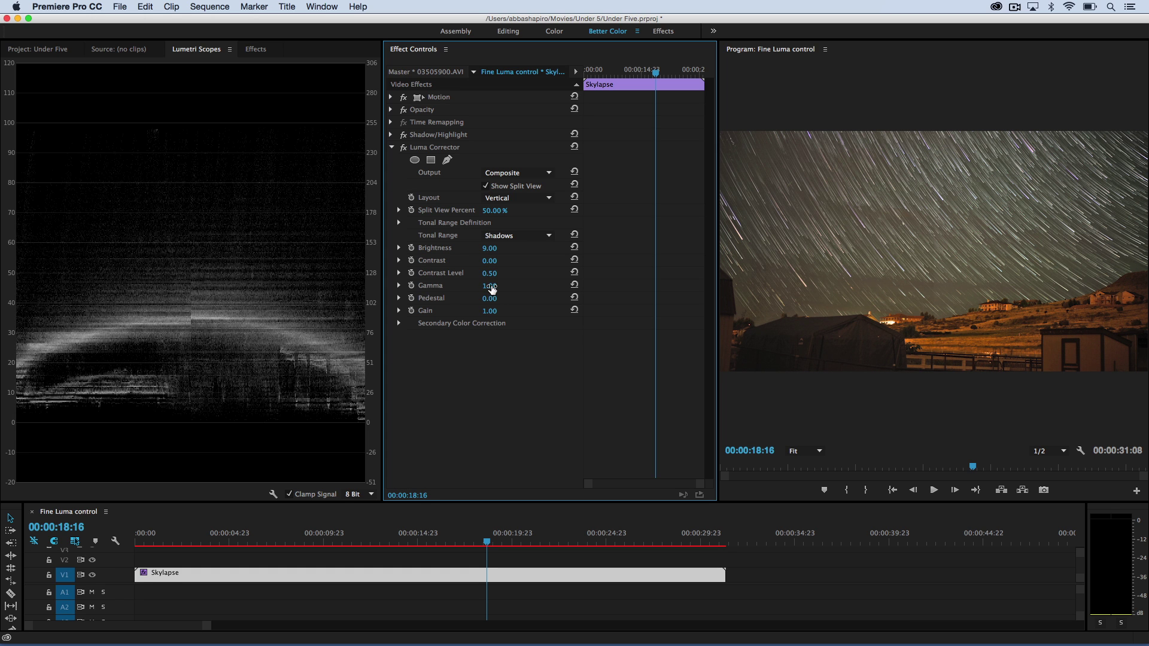
- Set Shadows Contrast to 3 after trying 4, keeping Tonal Range on Shadows
left_click(489, 261)
type("4")
key("Return")
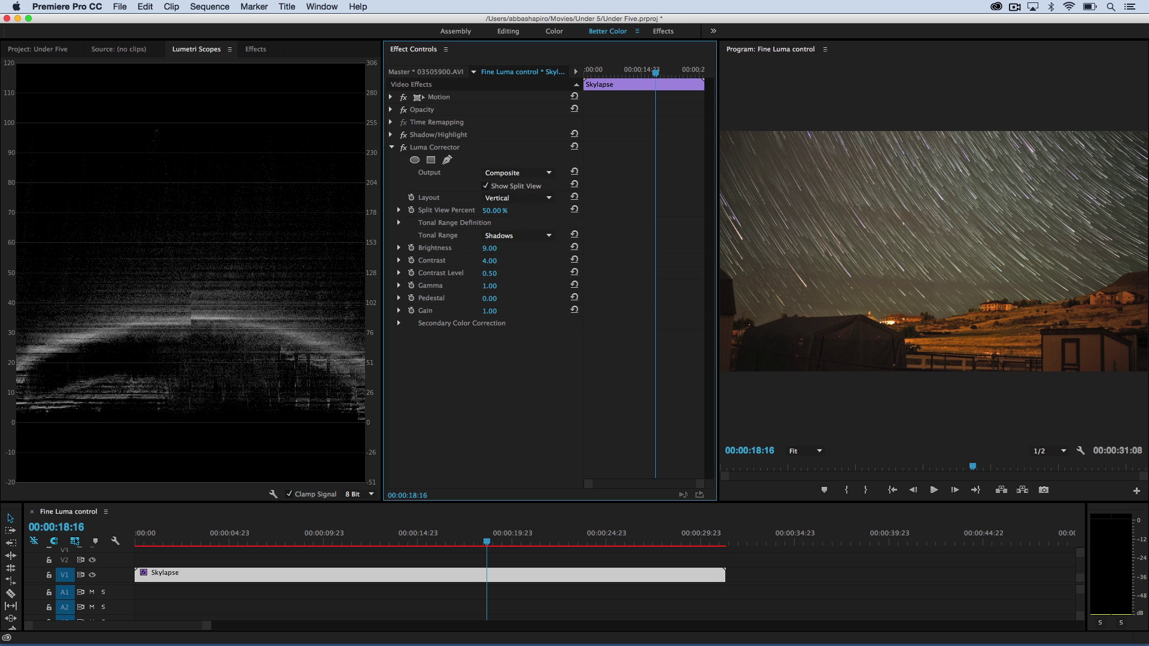
left_click(497, 262)
type("3")
key("Return")
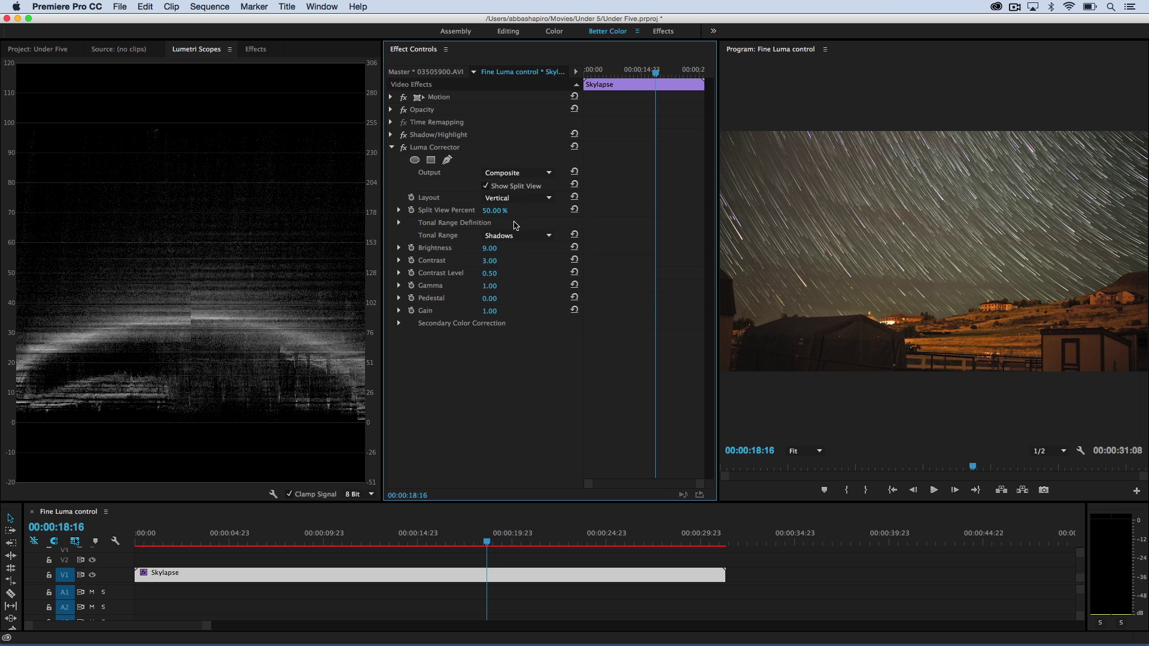
left_click(514, 237)
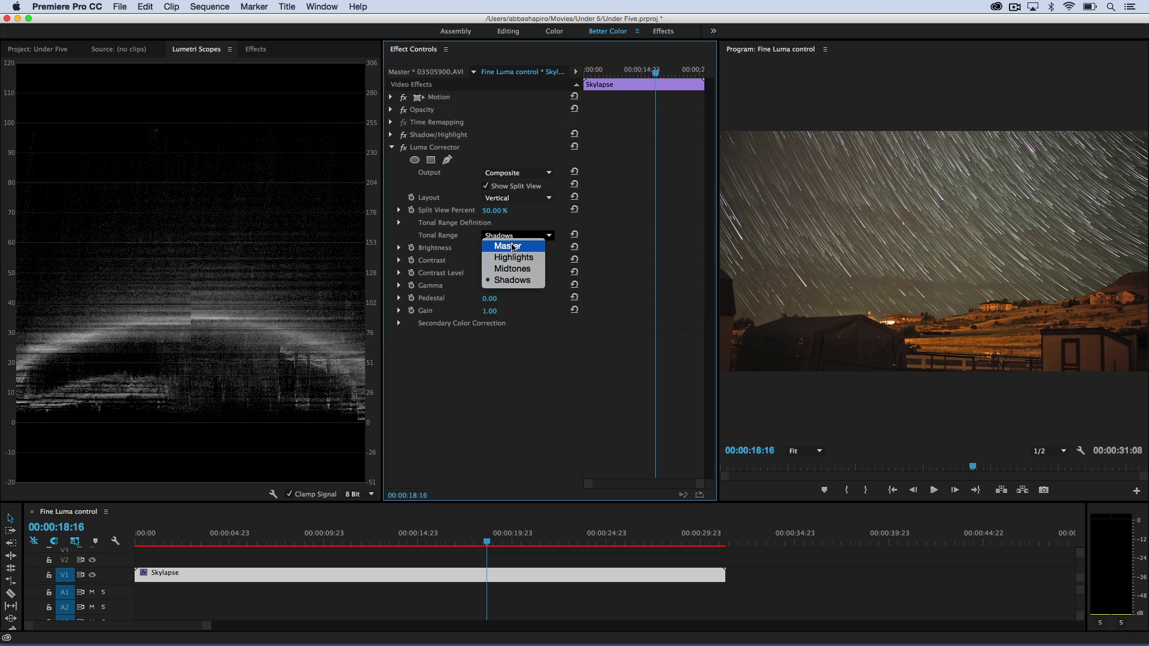
left_click(612, 259)
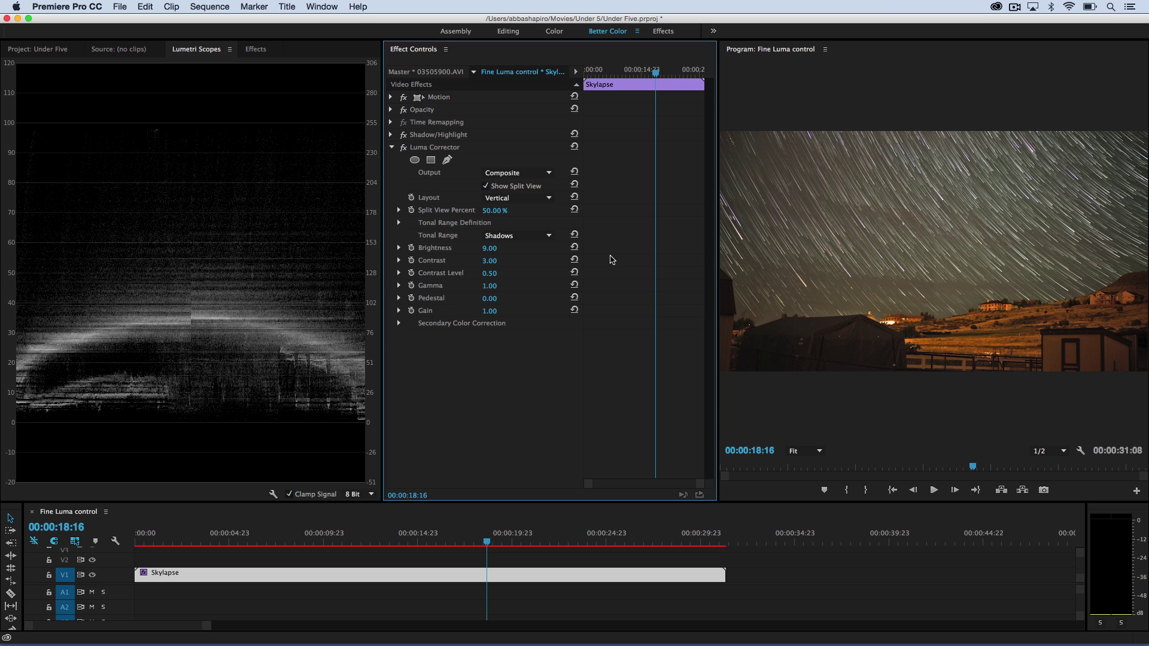